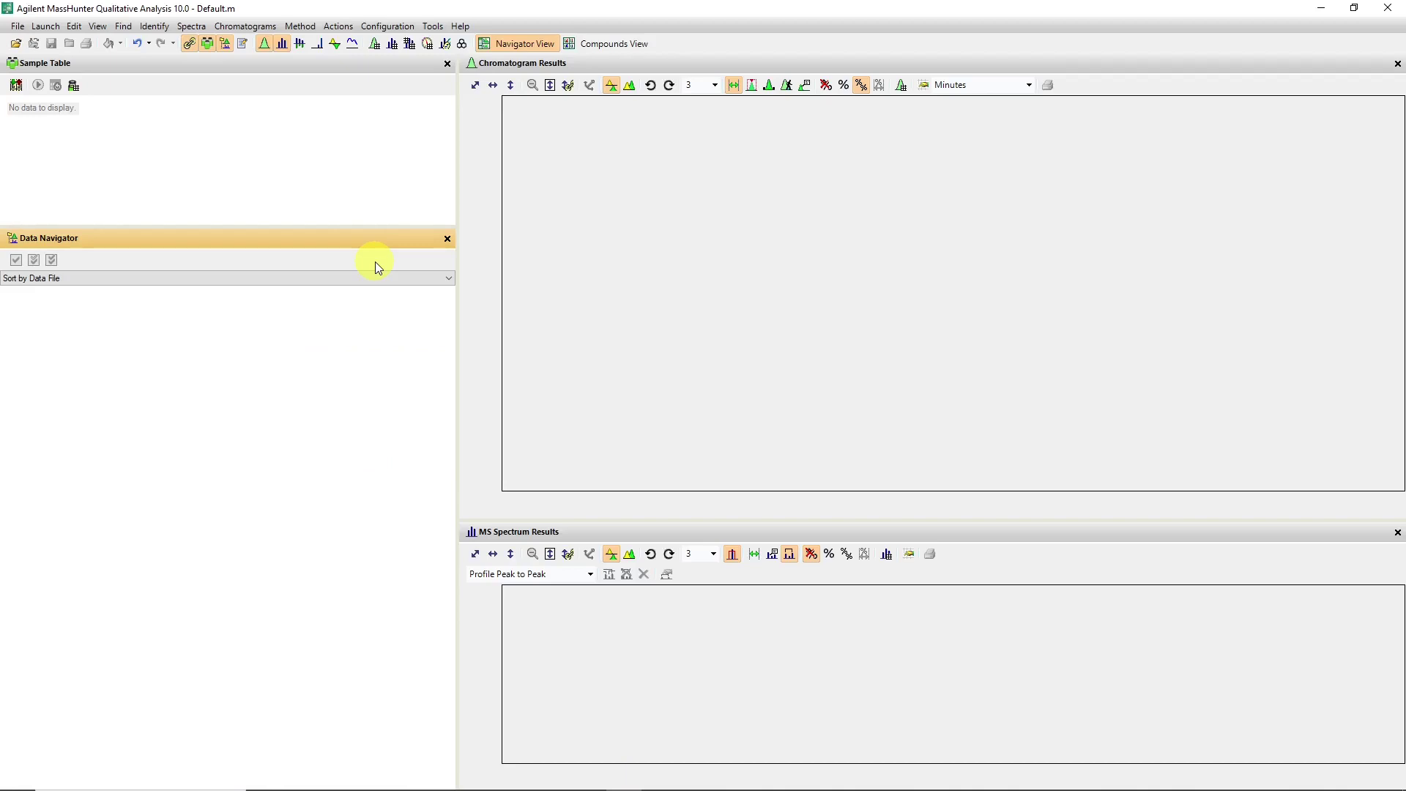
Step: Open the data file ForTox_TestMix_MS.d to show its TIC Scan chromatogram
{"action": "left_click", "coordinate": [15, 44]}
{"action": "double_click", "coordinate": [648, 224]}
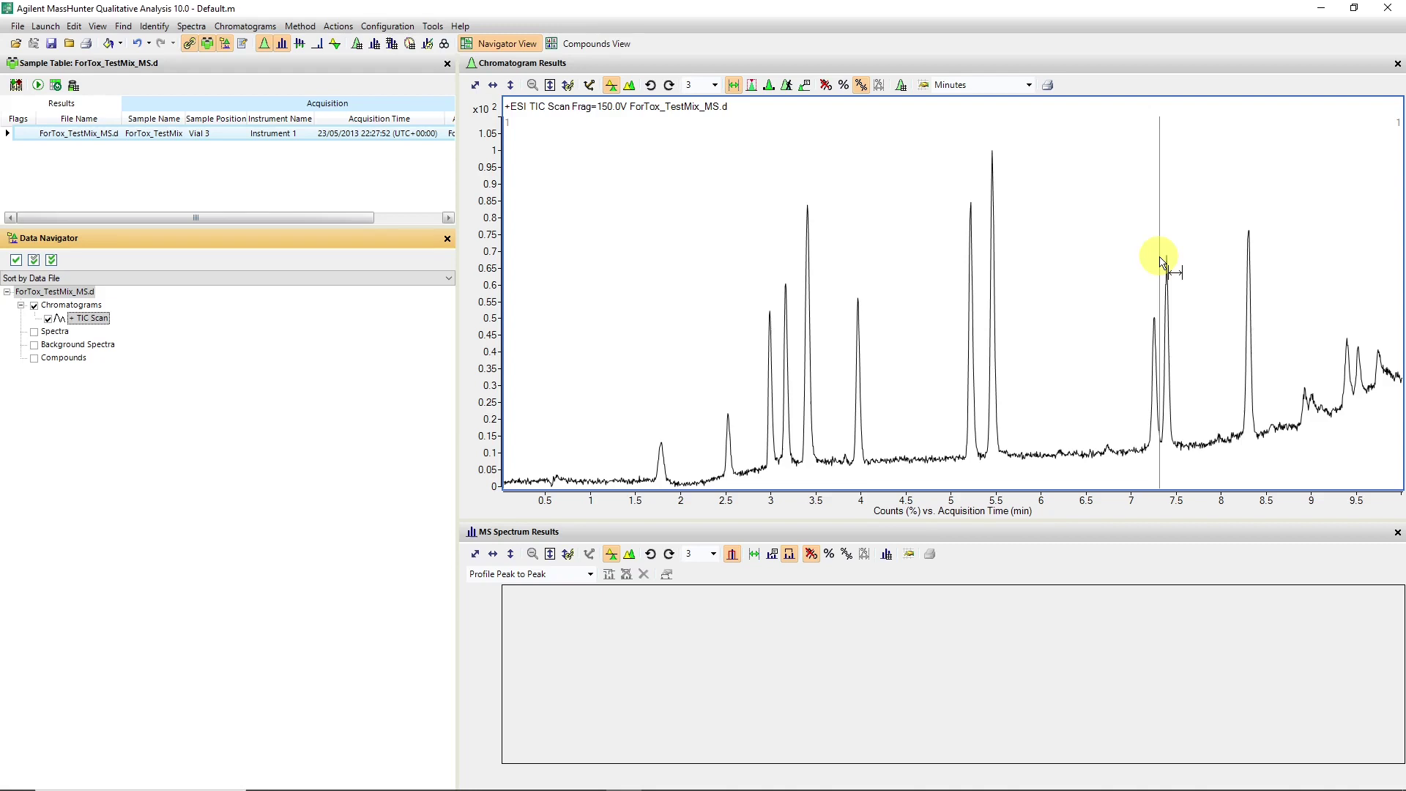
Step: Open the chromatogram extraction dialog, review the chromatogram types, and cancel without extracting
{"action": "right_click", "coordinate": [695, 187]}
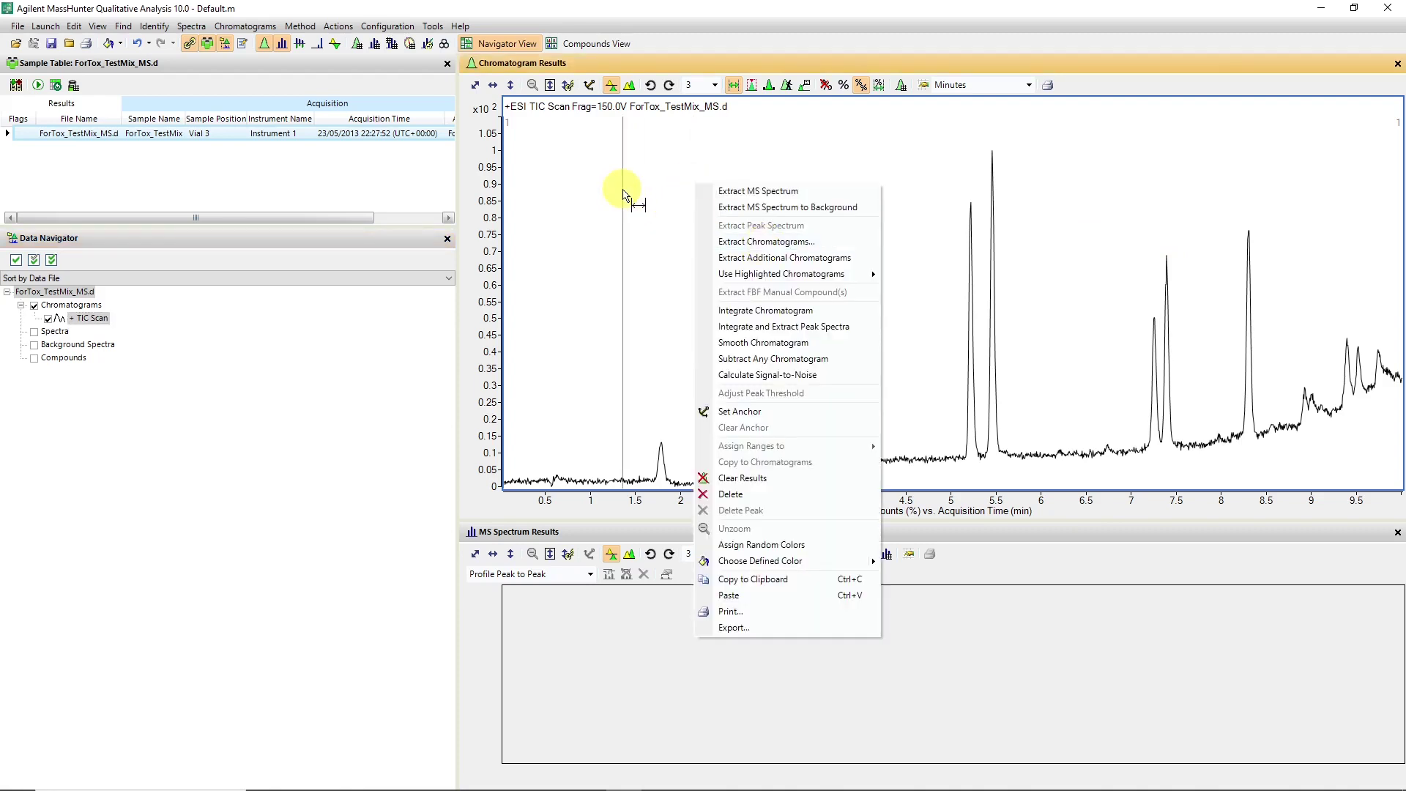
{"action": "right_click", "coordinate": [624, 192]}
{"action": "left_click", "coordinate": [710, 249]}
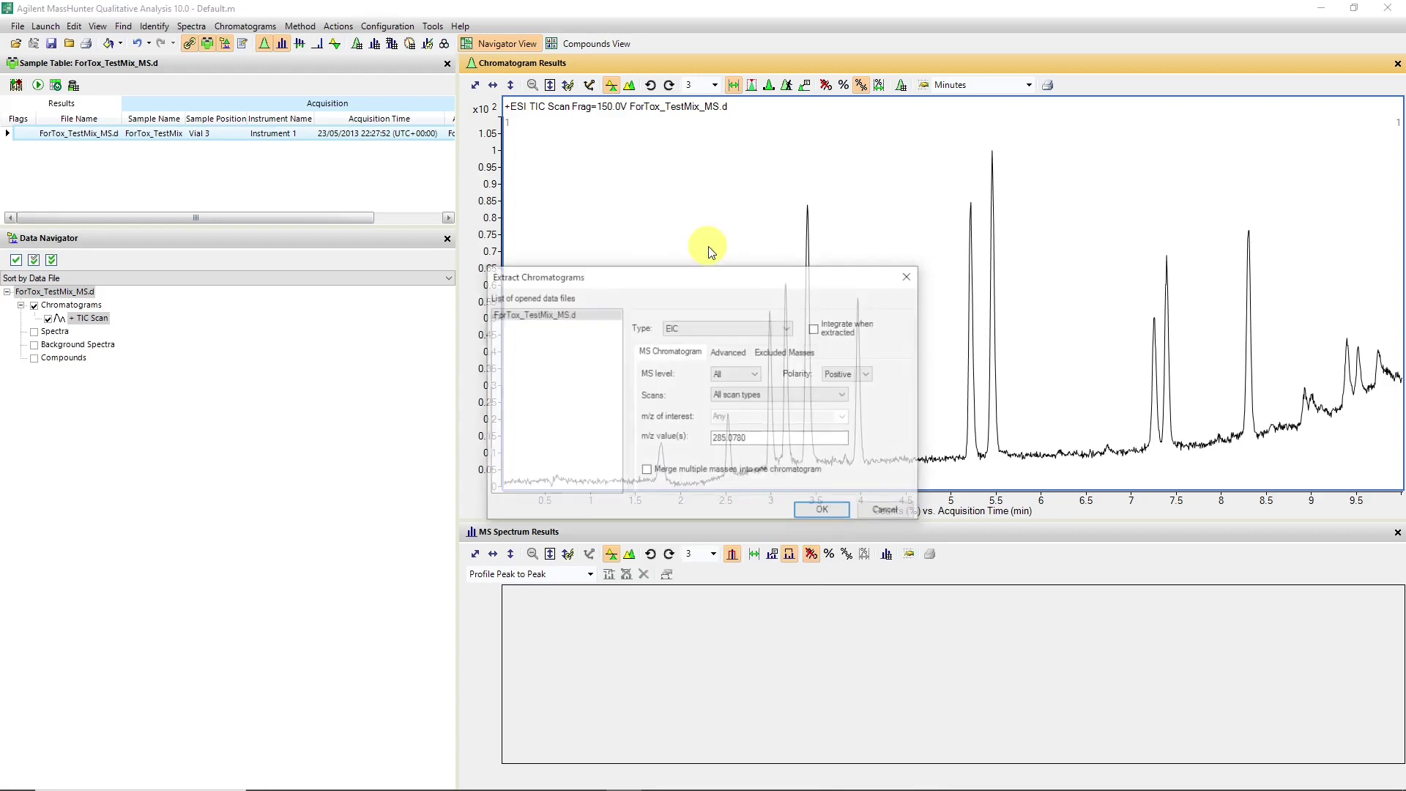
{"action": "left_click", "coordinate": [749, 333]}
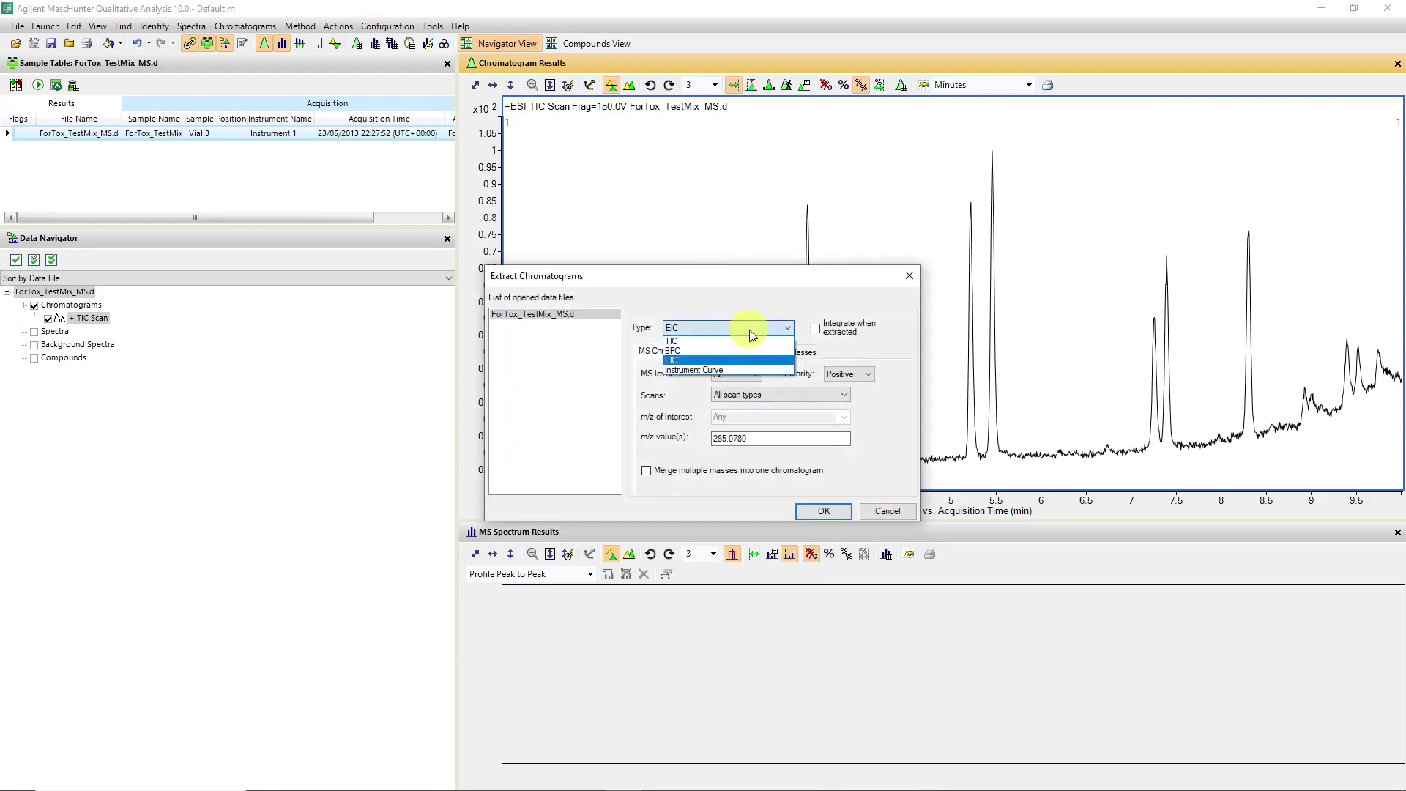
{"action": "left_click", "coordinate": [898, 516]}
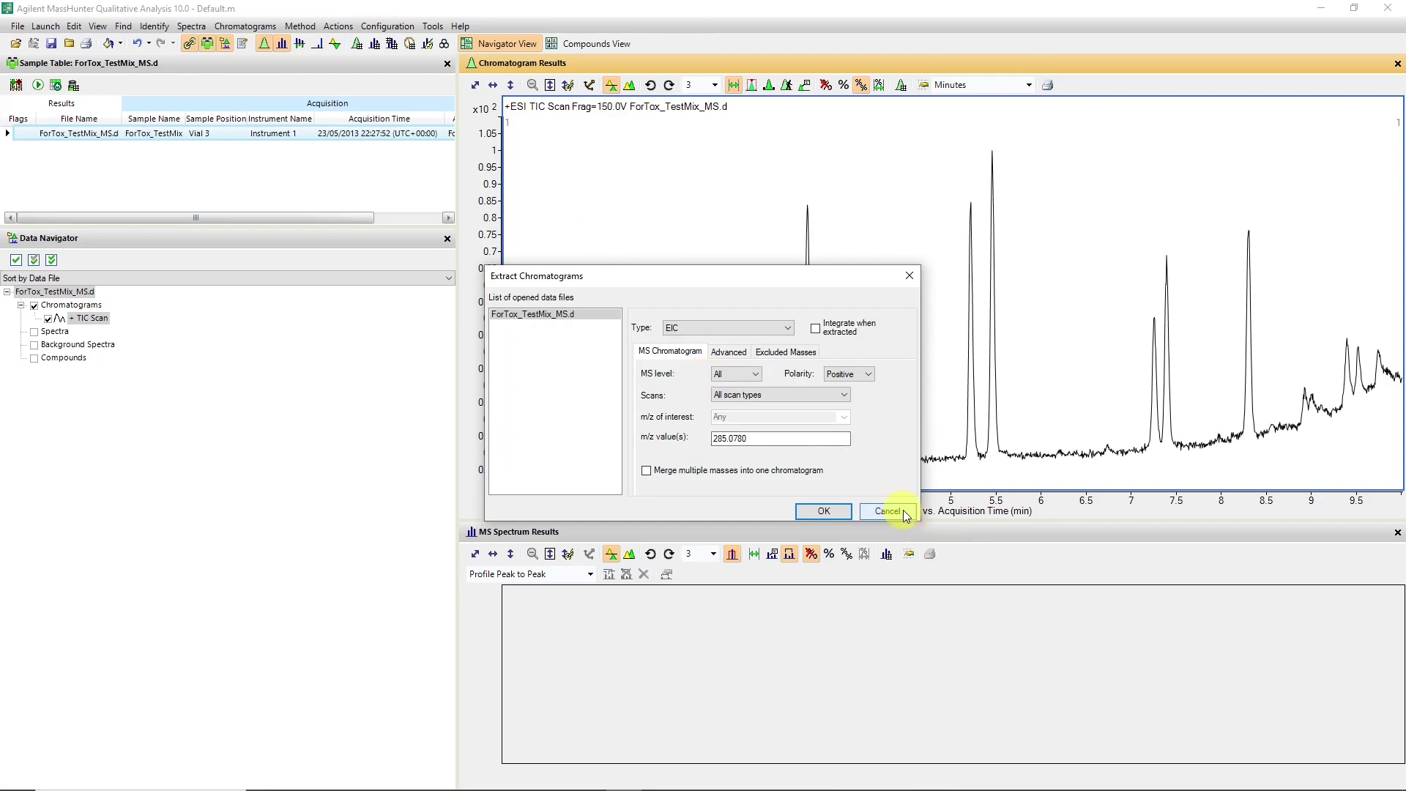
{"action": "left_click", "coordinate": [892, 510]}
Step: Extract a base peak chromatogram (BPC) from the Chromatograms menu
{"action": "left_click", "coordinate": [235, 27]}
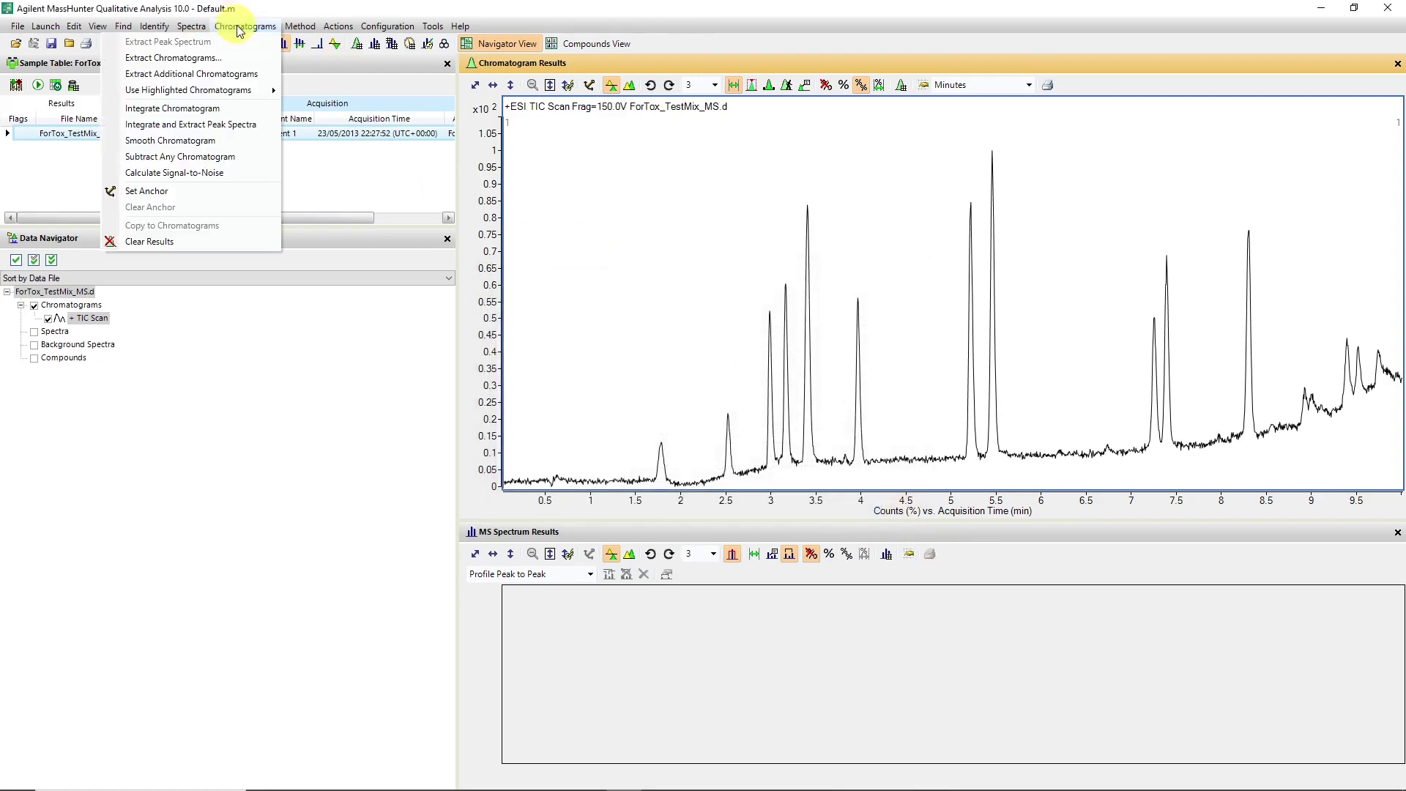
{"action": "left_click", "coordinate": [210, 64]}
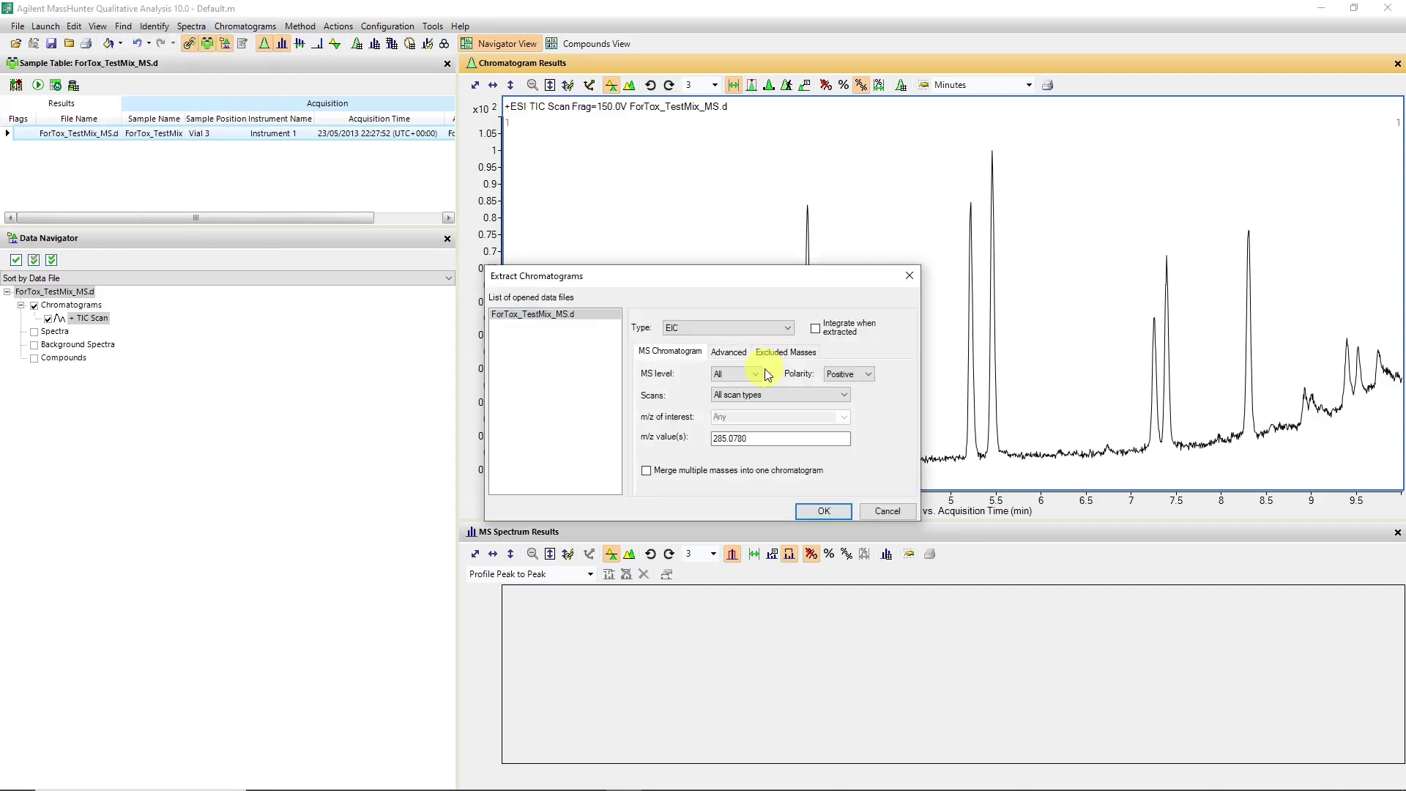
{"action": "left_click", "coordinate": [706, 327]}
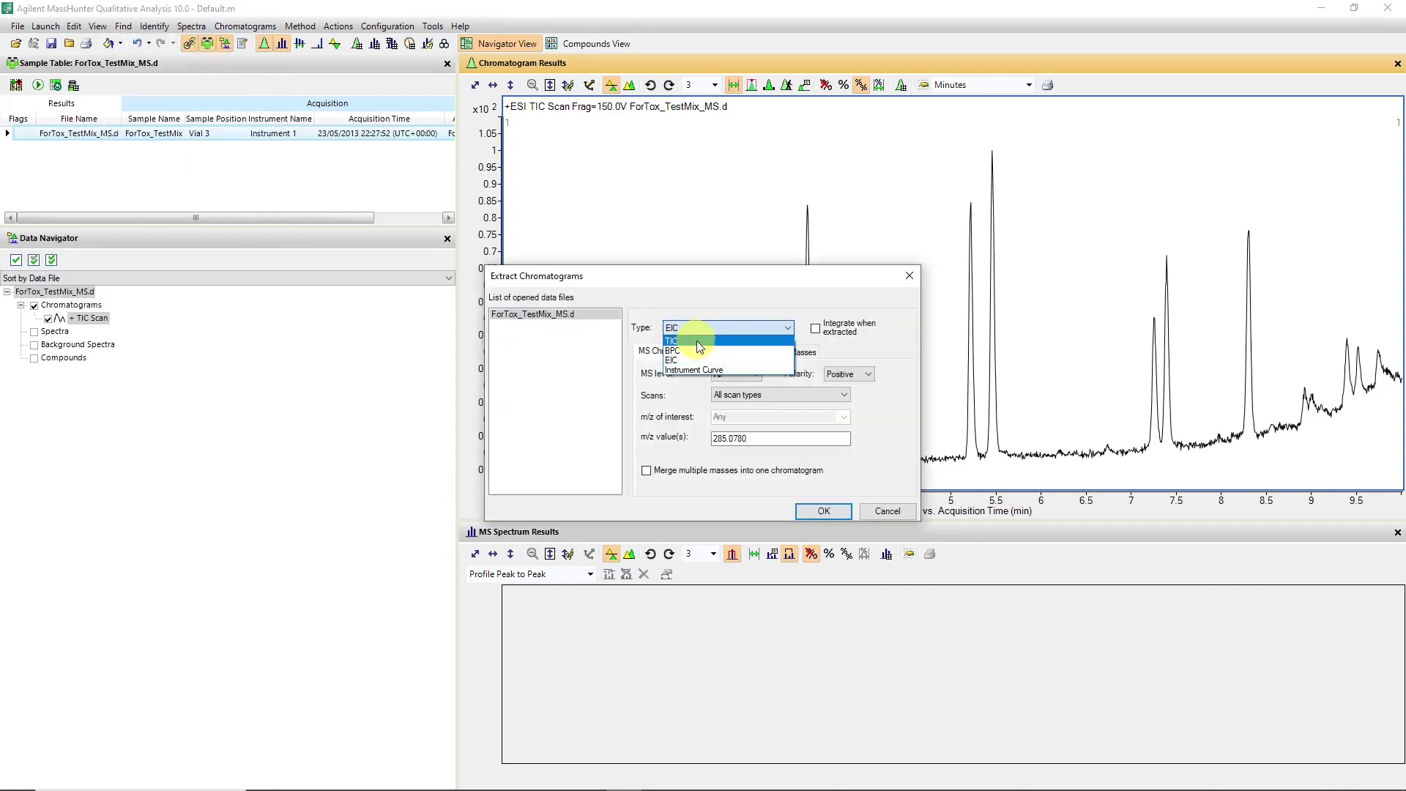
{"action": "left_click", "coordinate": [696, 350]}
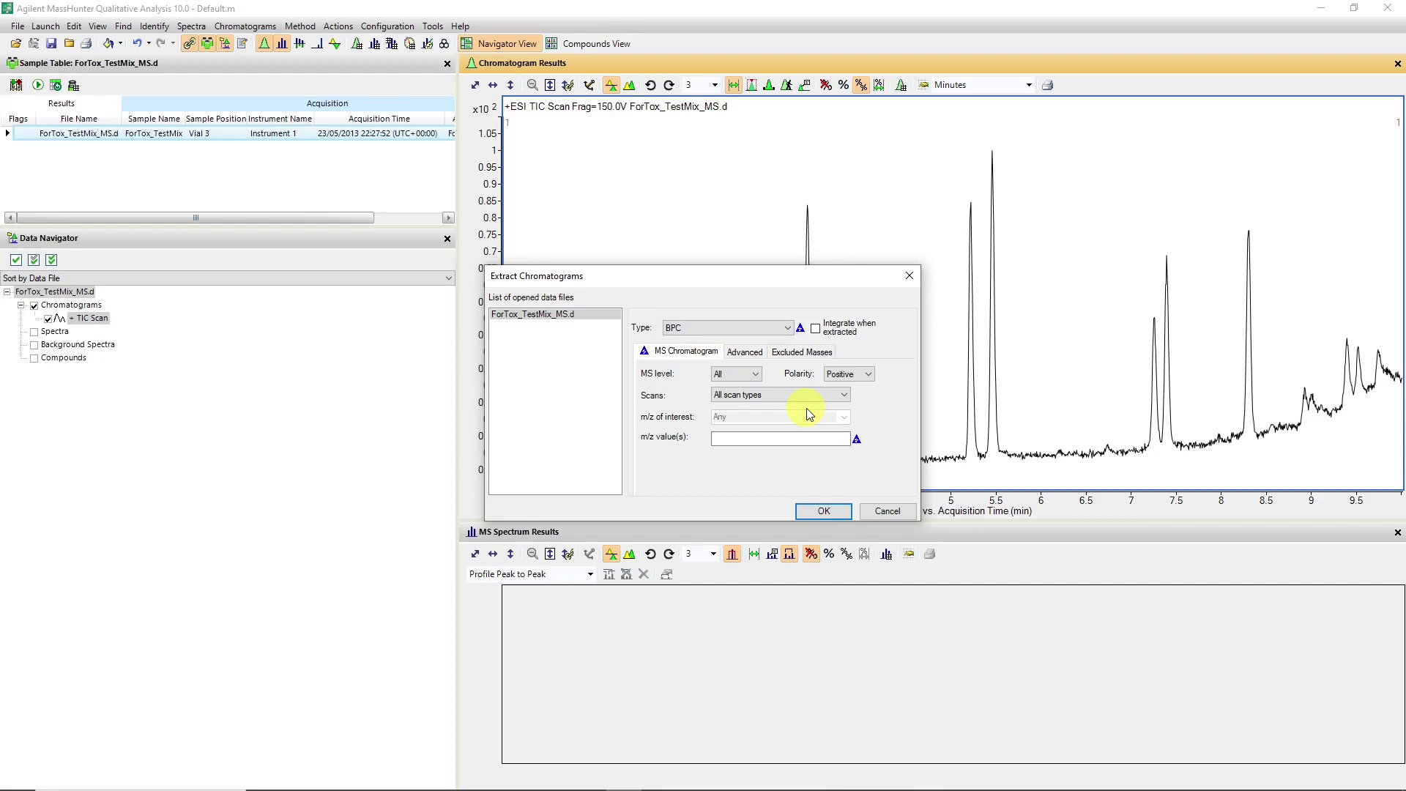
{"action": "left_click", "coordinate": [820, 511]}
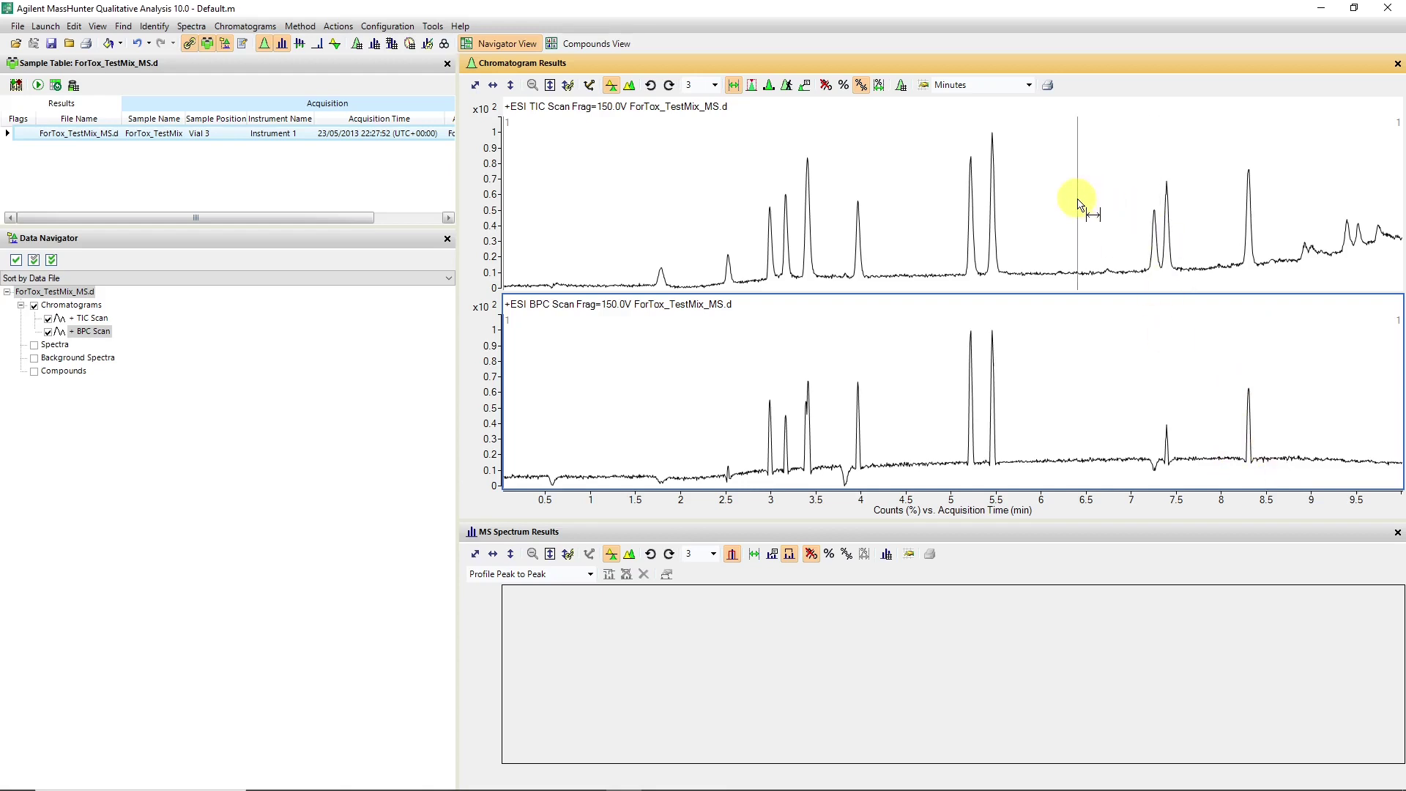
Step: Extract an EIC chromatogram for m/z 285.0780 from the TIC plot
{"action": "right_click", "coordinate": [1078, 204]}
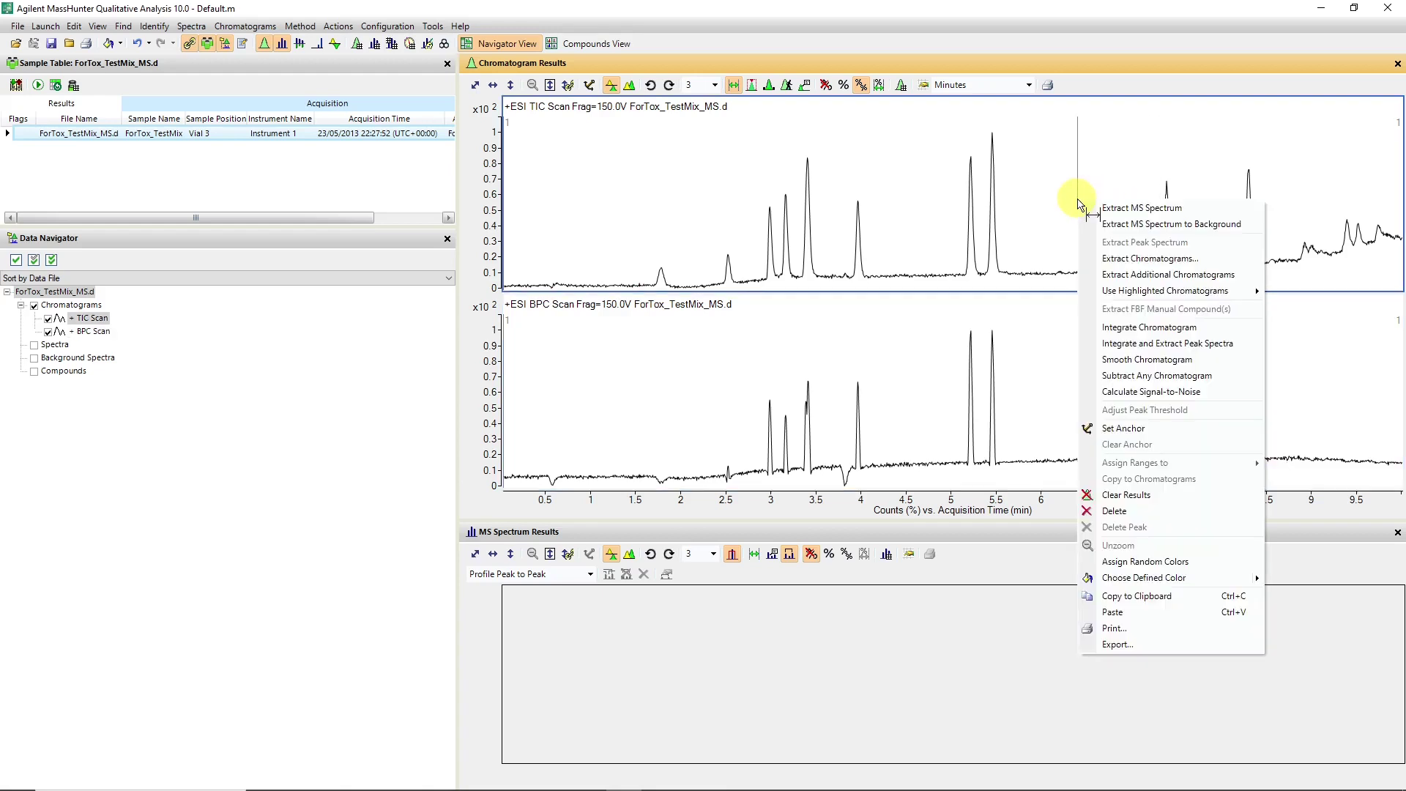
{"action": "left_click", "coordinate": [1123, 260]}
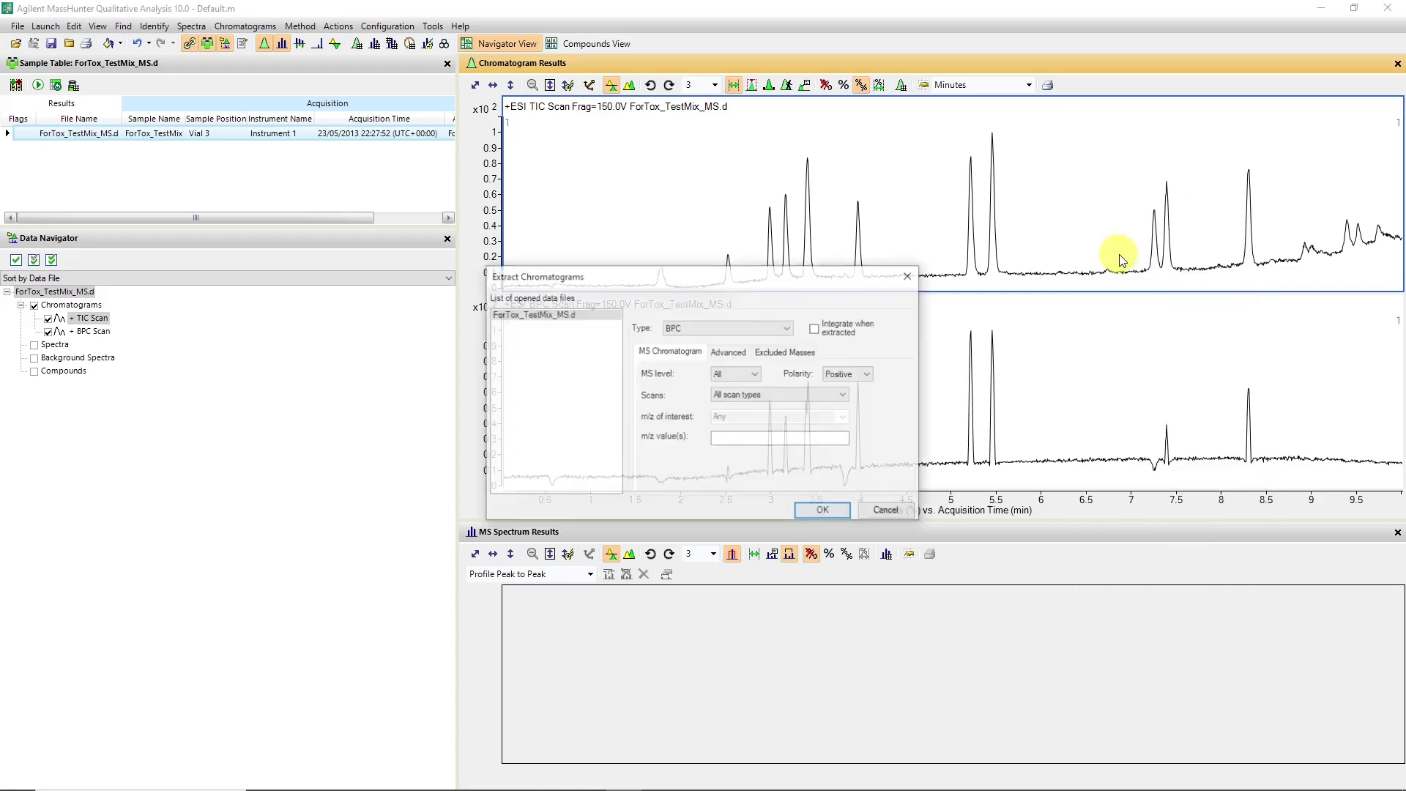
{"action": "left_click", "coordinate": [762, 327]}
{"action": "left_click", "coordinate": [695, 360]}
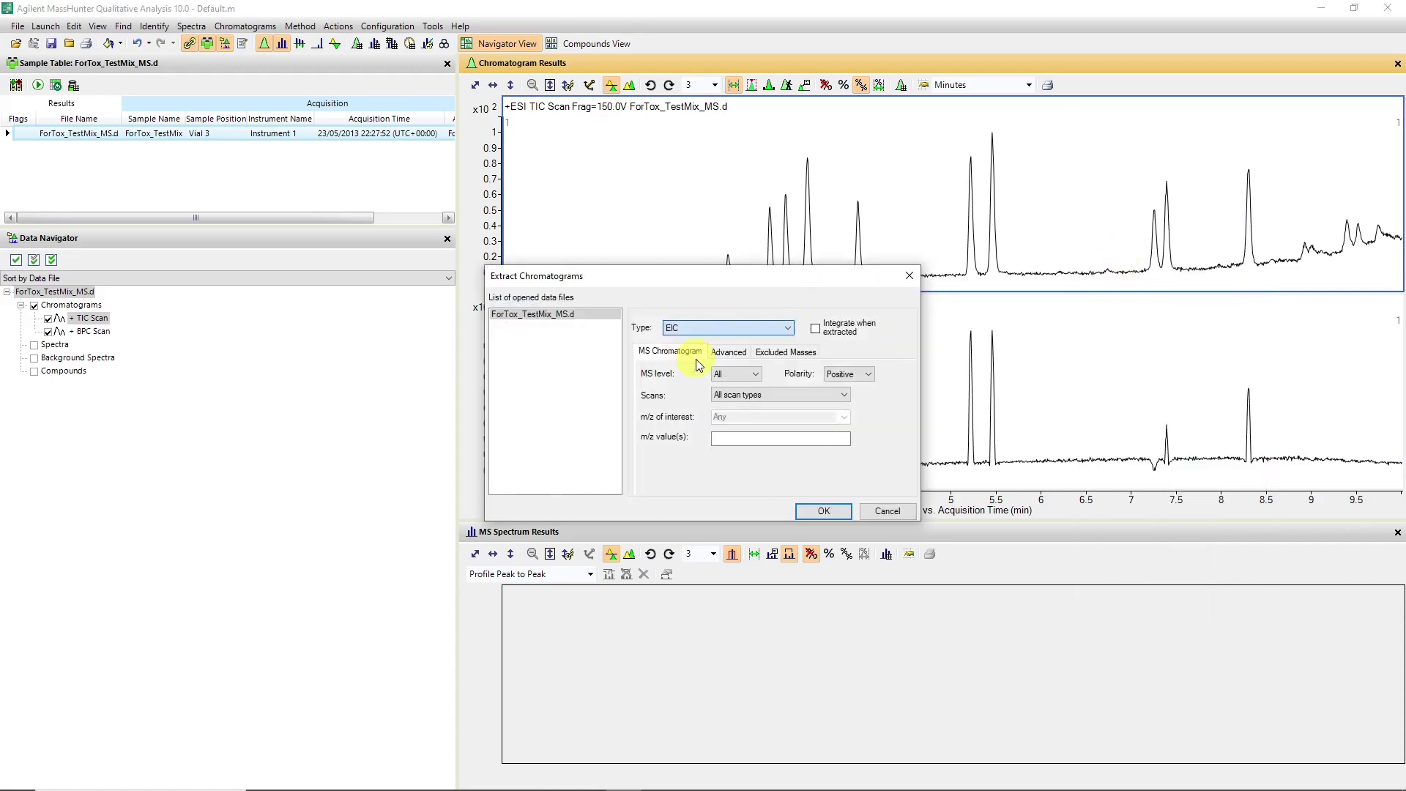
{"action": "left_click", "coordinate": [743, 437]}
{"action": "type", "text": "285.078"}
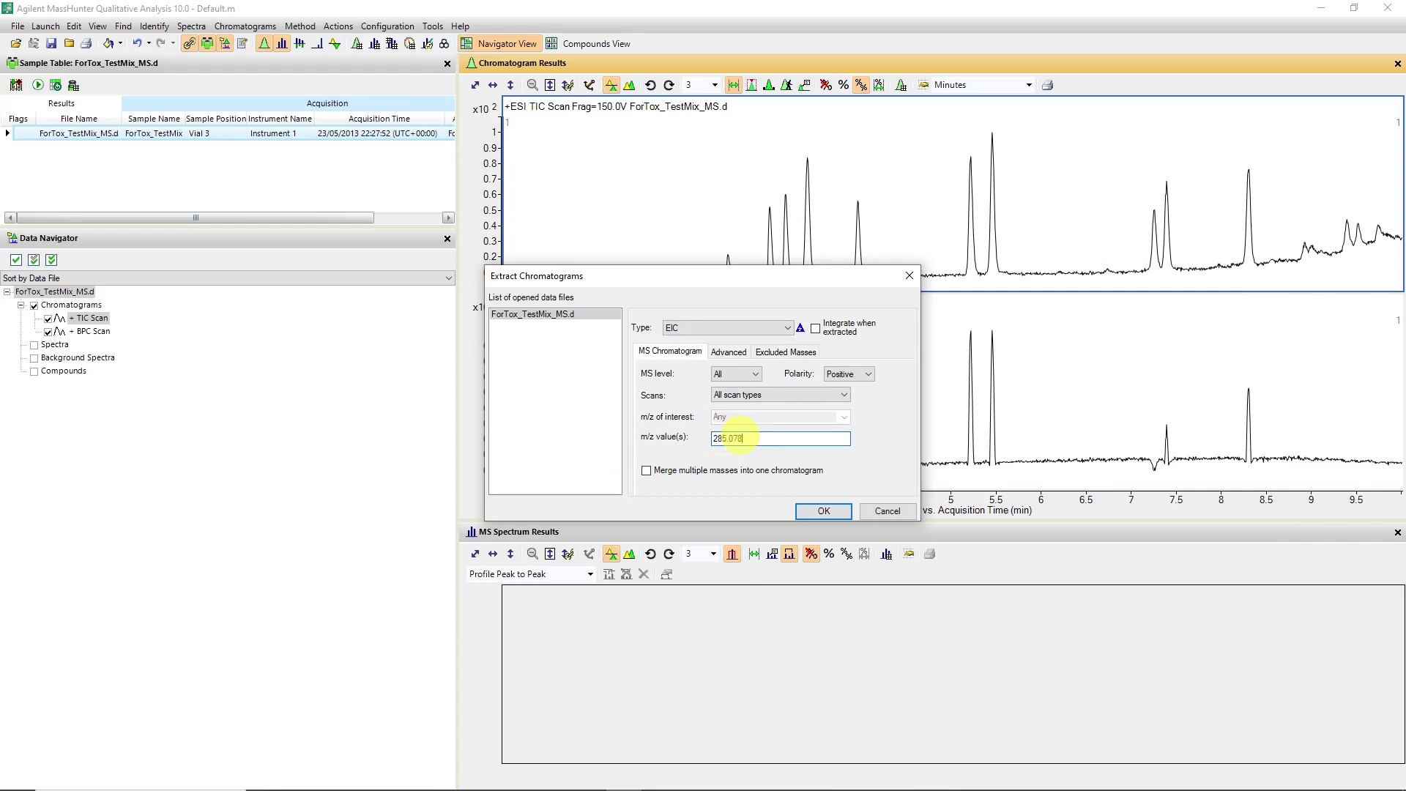
{"action": "left_click", "coordinate": [819, 510]}
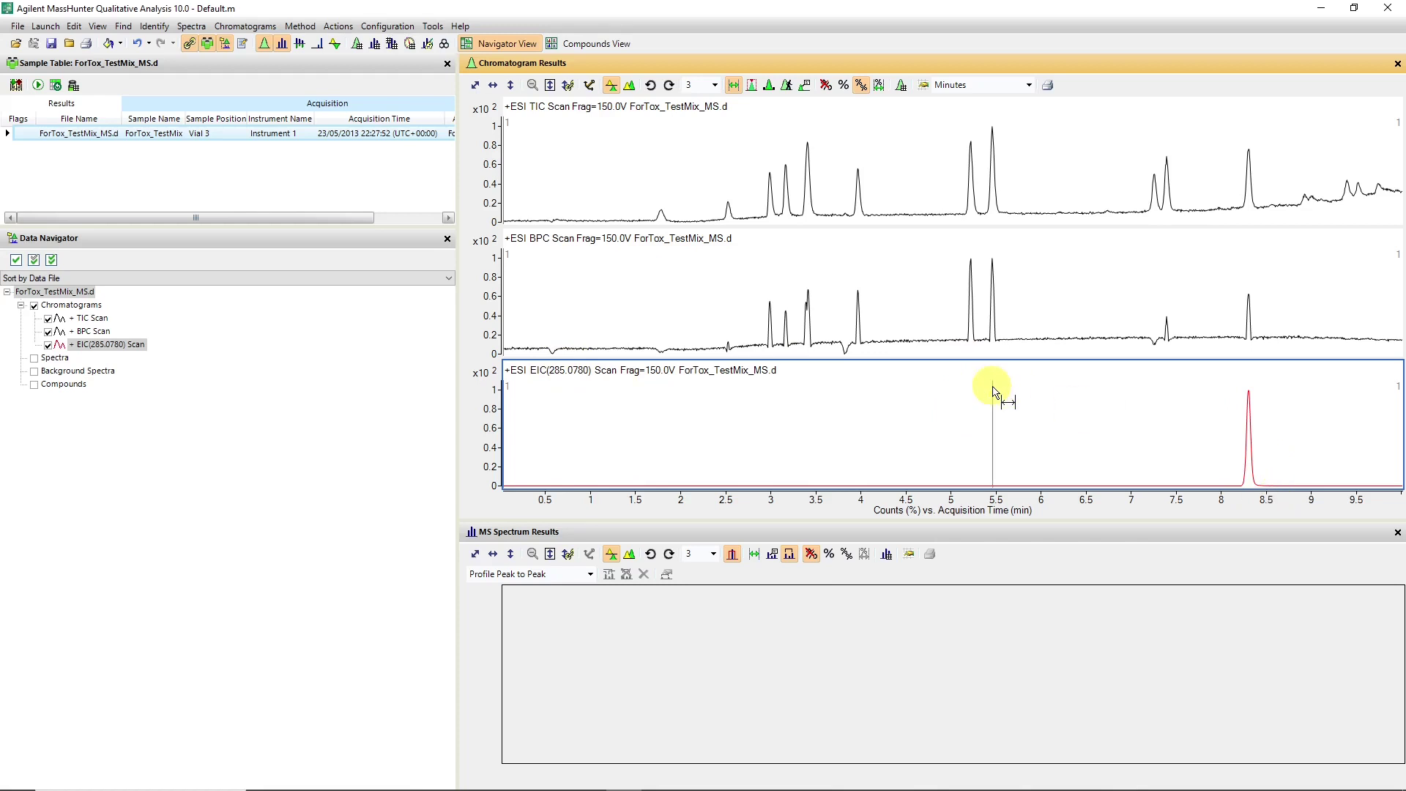
Step: Extract the BinPump1 A:Pressure instrument curve and select a time range on the pressure trace
{"action": "right_click", "coordinate": [994, 390]}
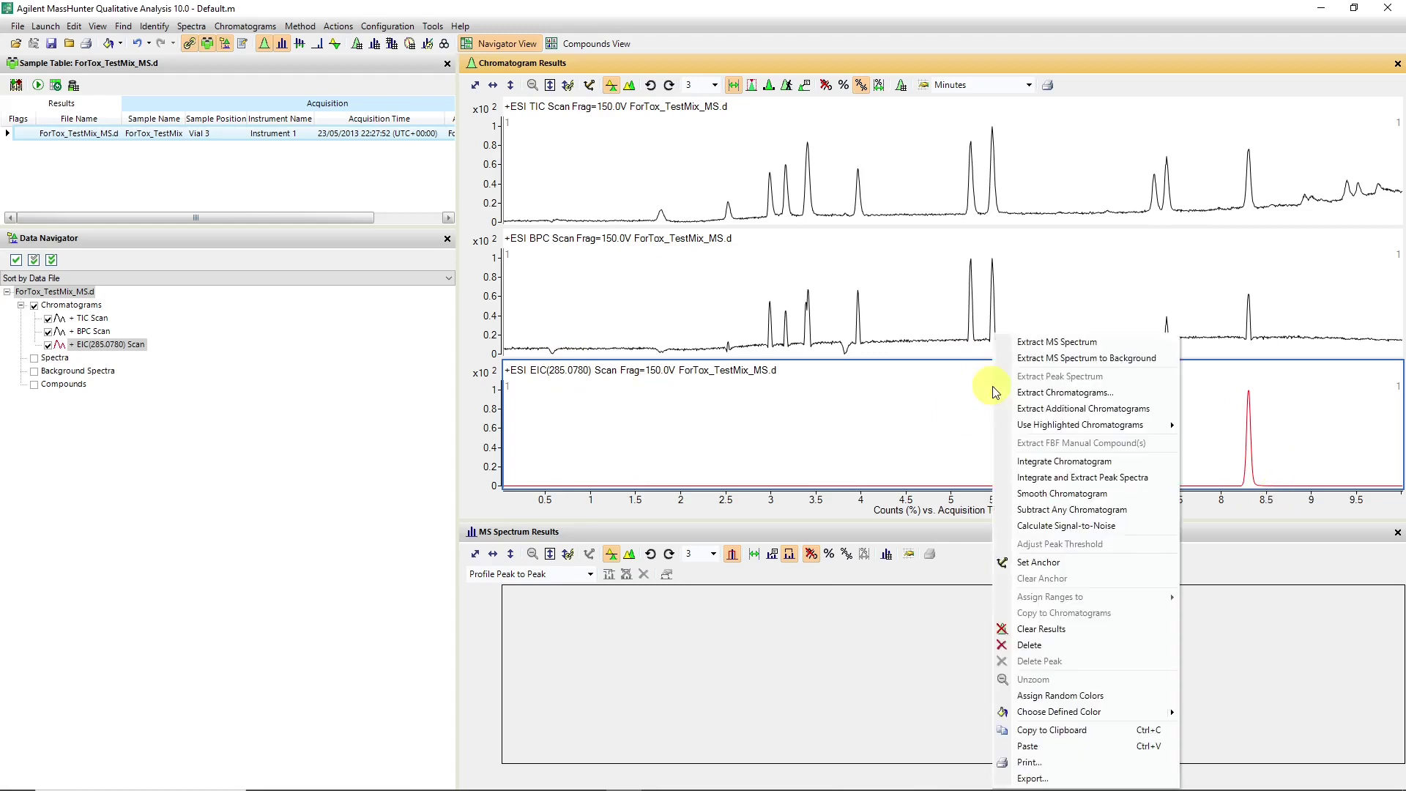
{"action": "left_click", "coordinate": [1058, 393]}
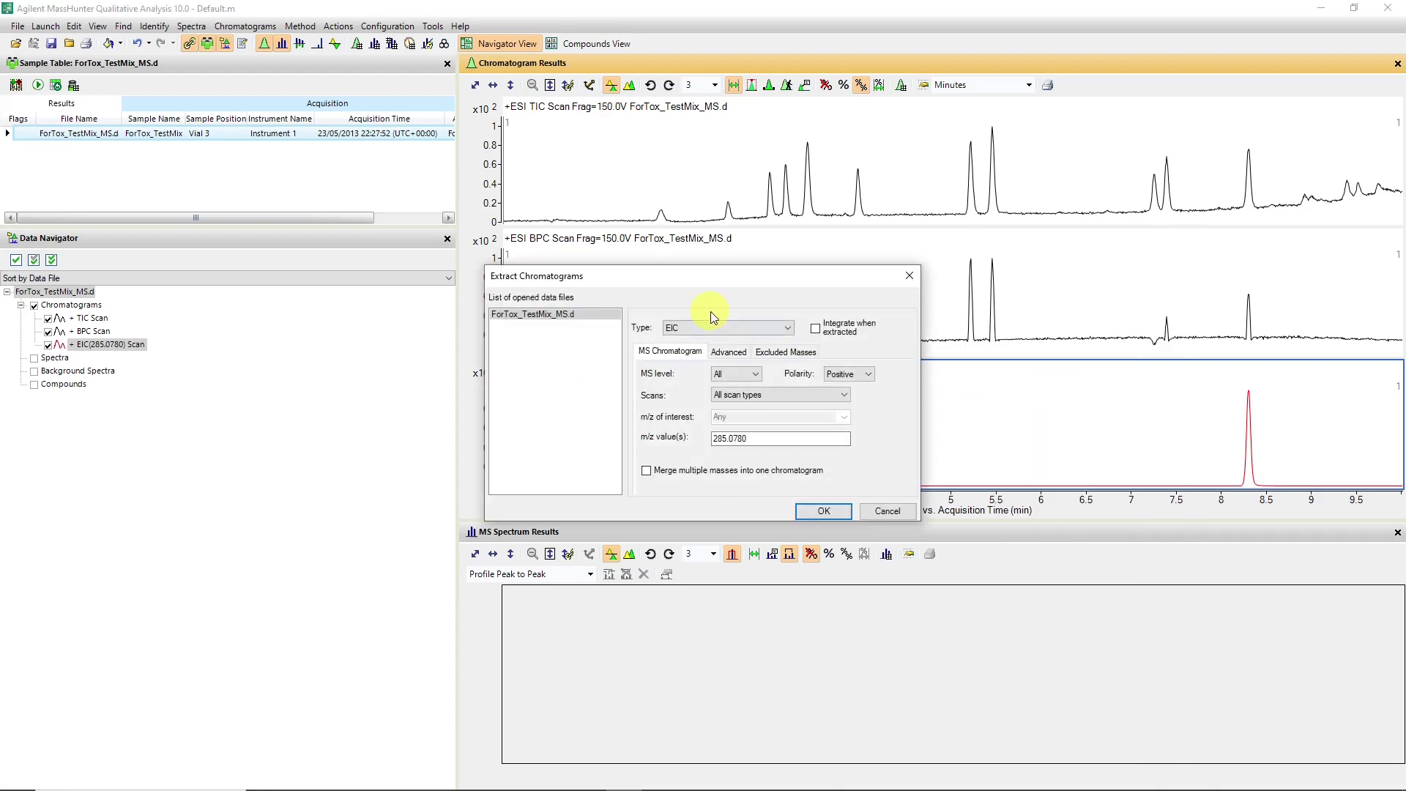
{"action": "left_click", "coordinate": [729, 334]}
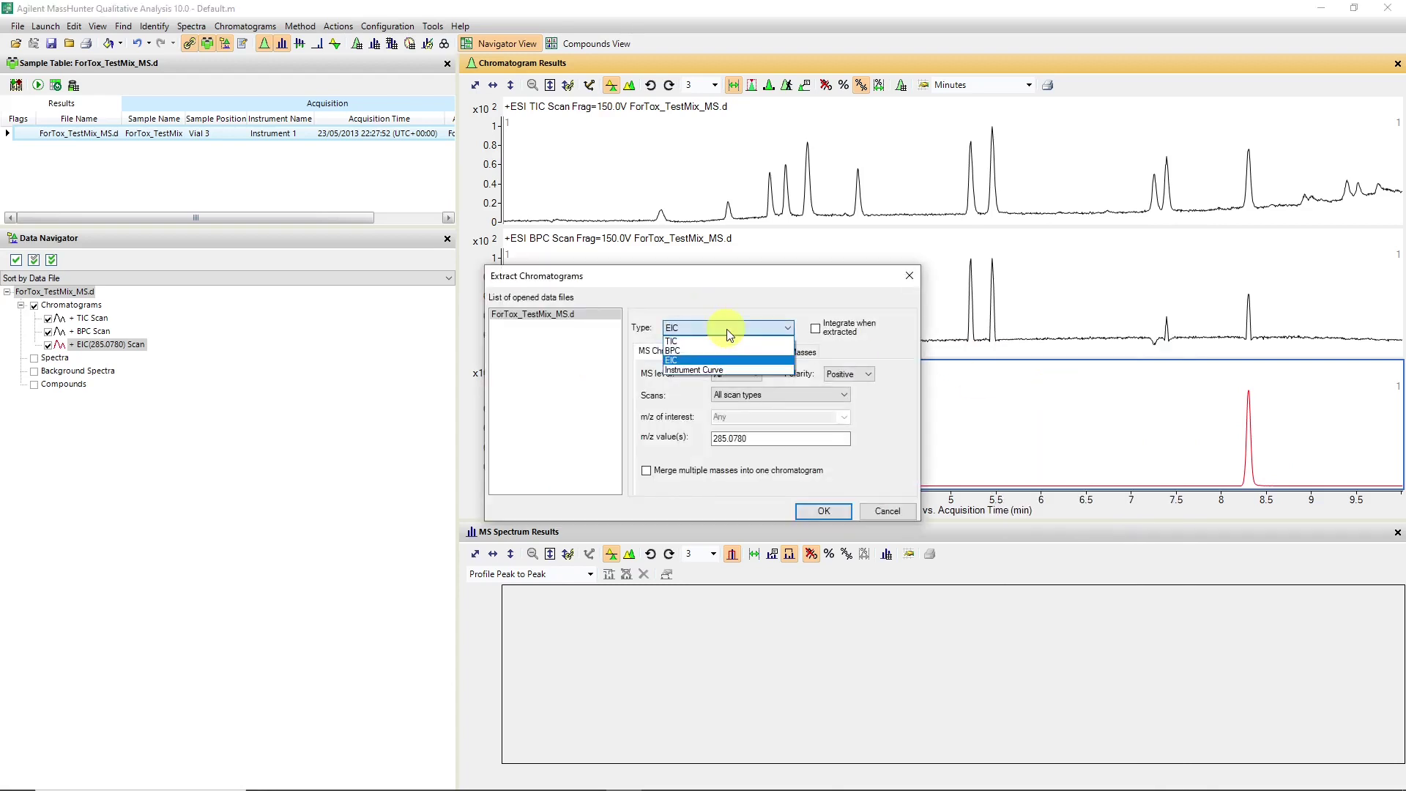
{"action": "left_click", "coordinate": [717, 371]}
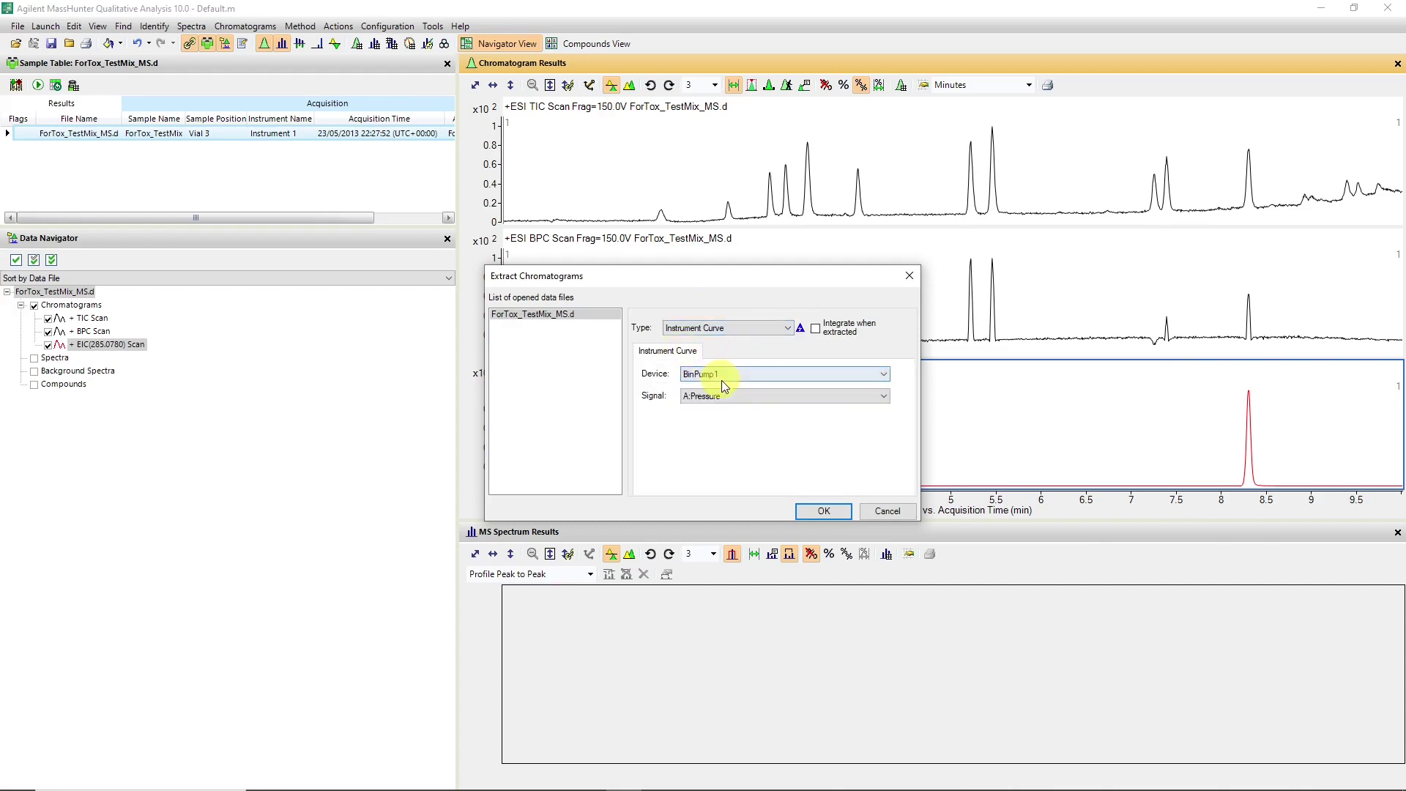
{"action": "left_click", "coordinate": [724, 374]}
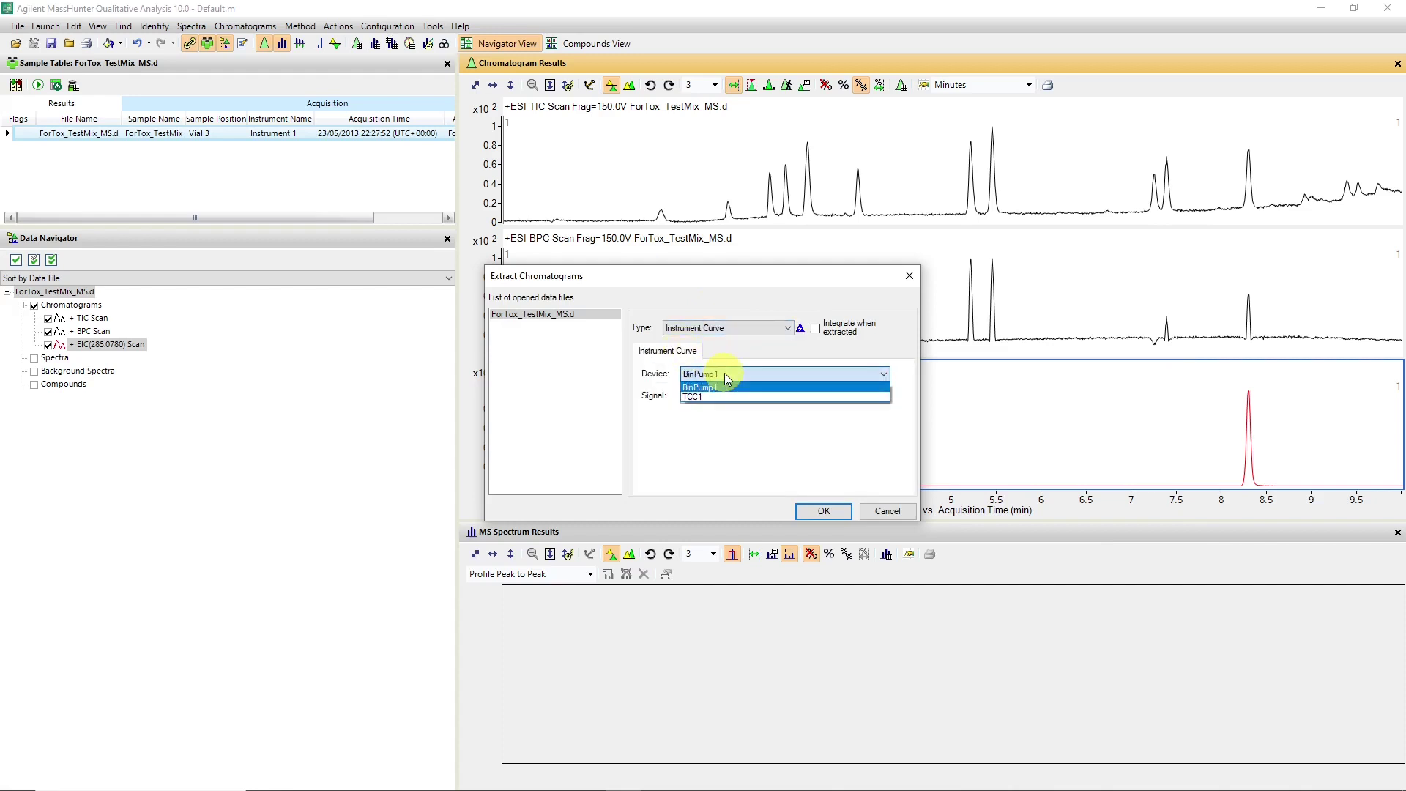
{"action": "left_click", "coordinate": [718, 386]}
{"action": "left_click", "coordinate": [718, 393]}
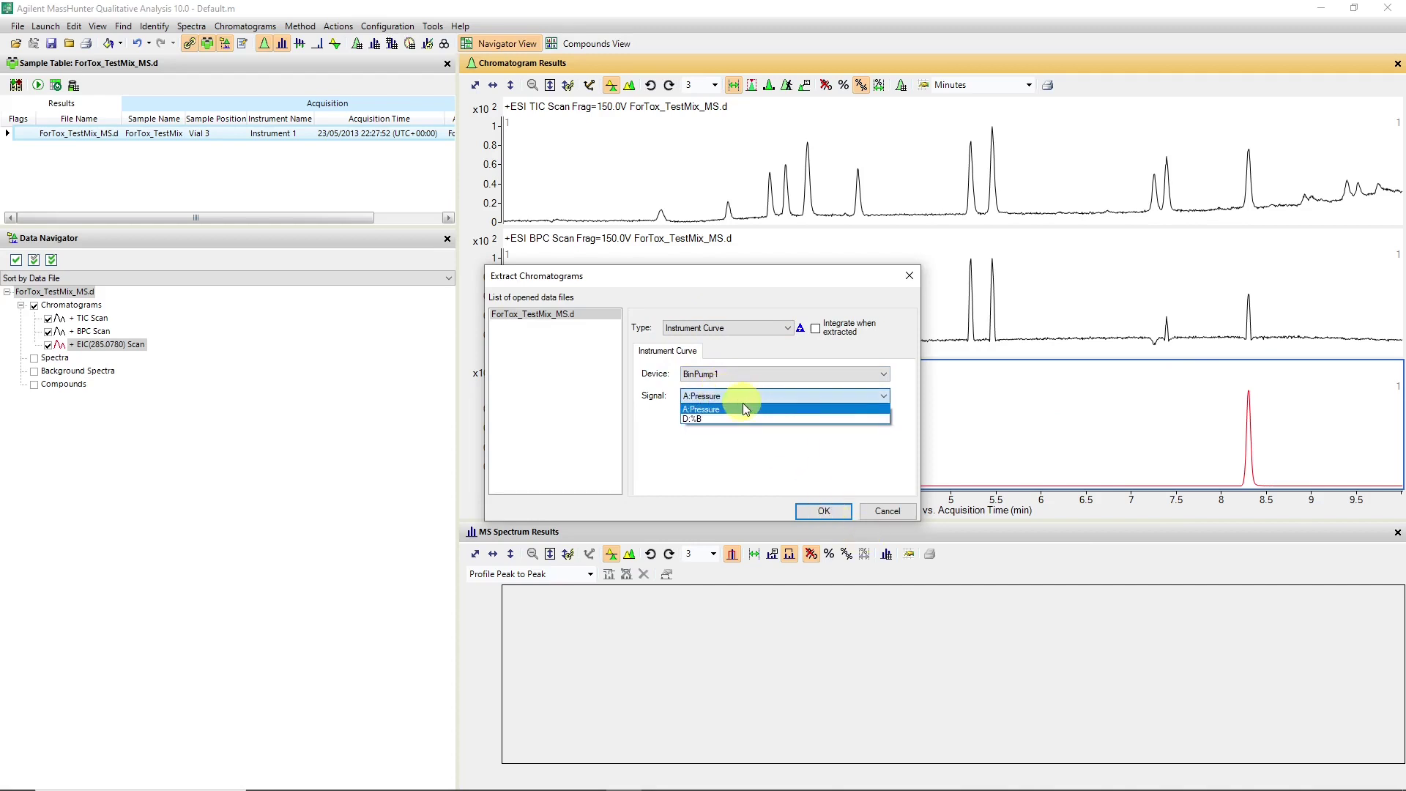
{"action": "left_click", "coordinate": [744, 409]}
{"action": "left_click", "coordinate": [834, 509]}
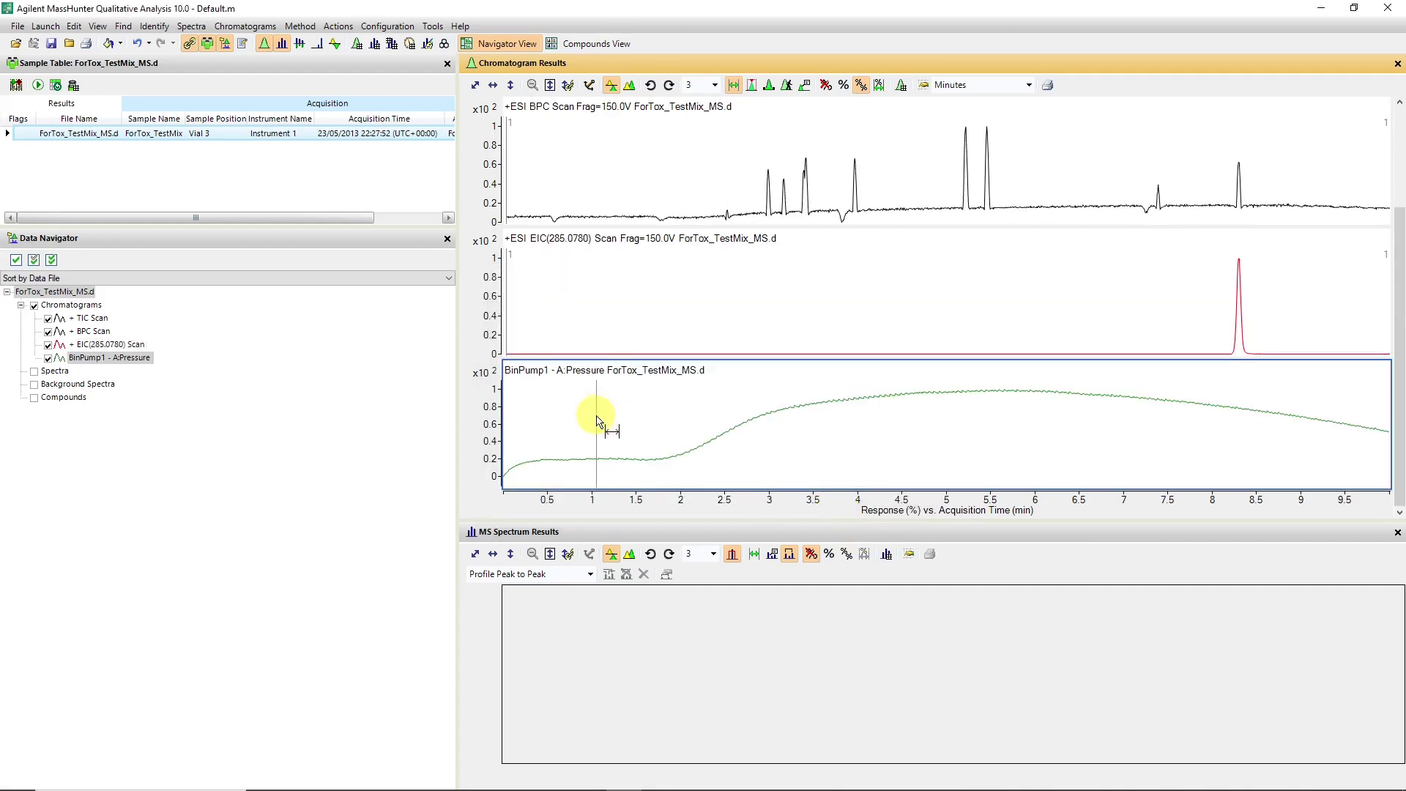
{"action": "mouse_move", "coordinate": [495, 390]}
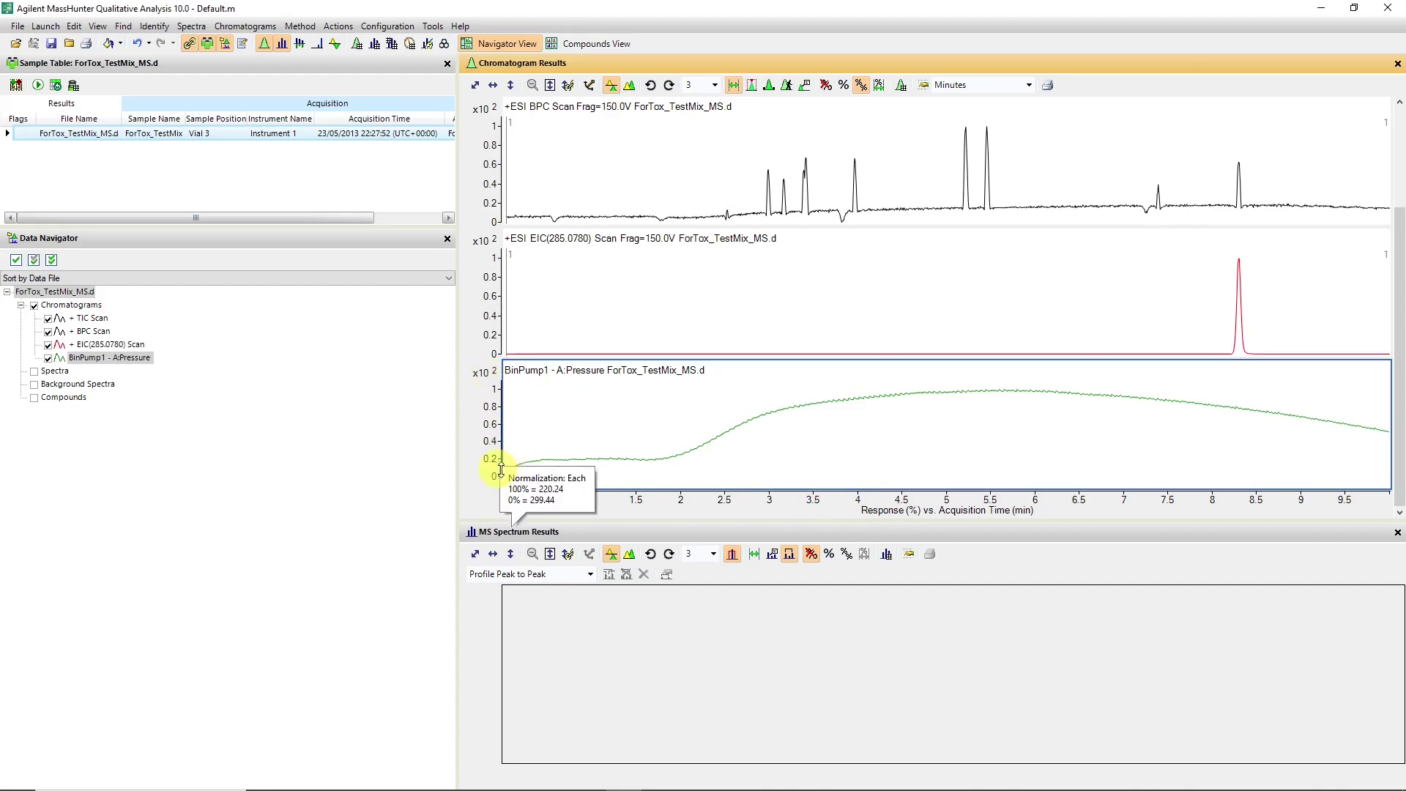
{"action": "left_click_drag", "start_coordinate": [860, 399], "coordinate": [998, 389]}
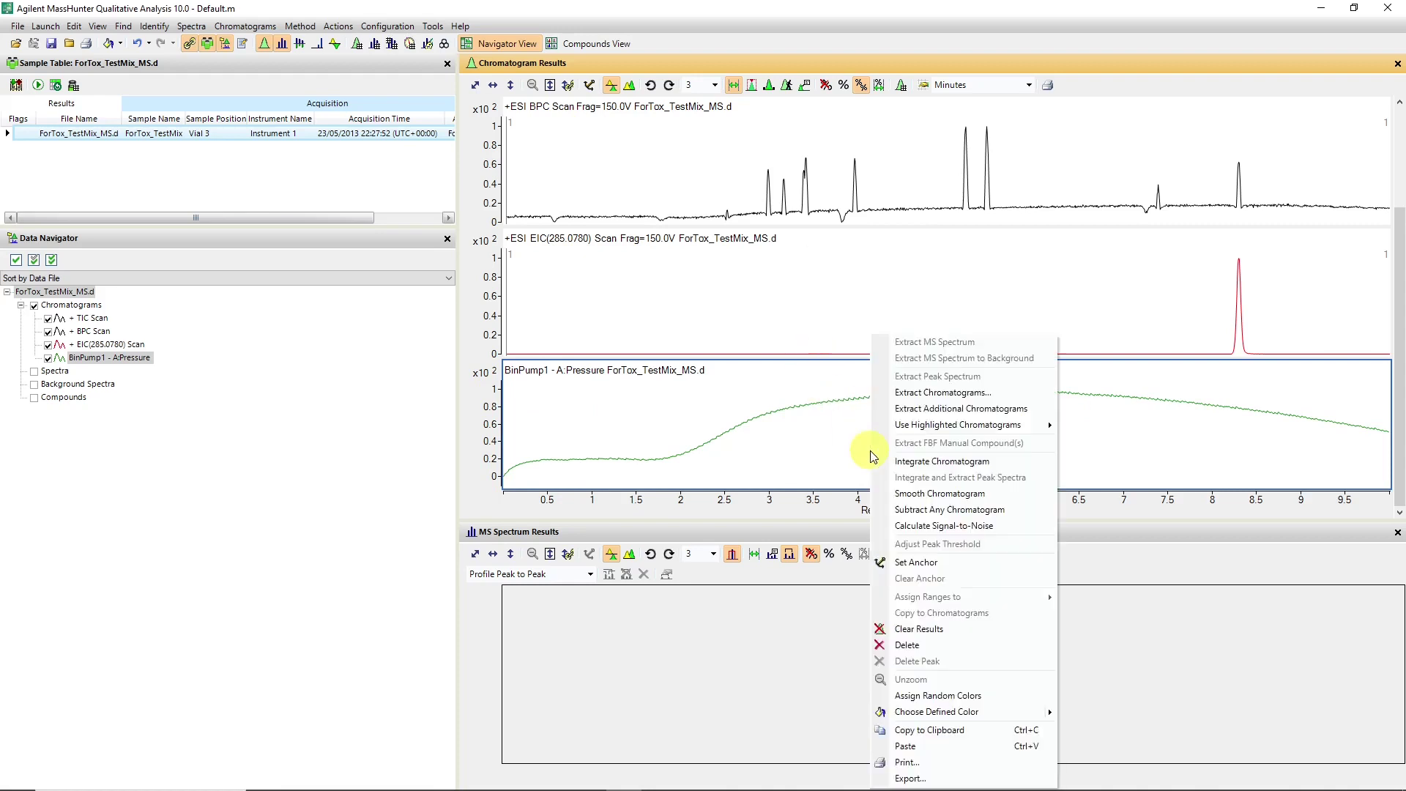
Step: Extract the BinPump1 D:%B instrument curve and zoom the time axis out to −1.5–10.5 min
{"action": "right_click", "coordinate": [870, 447]}
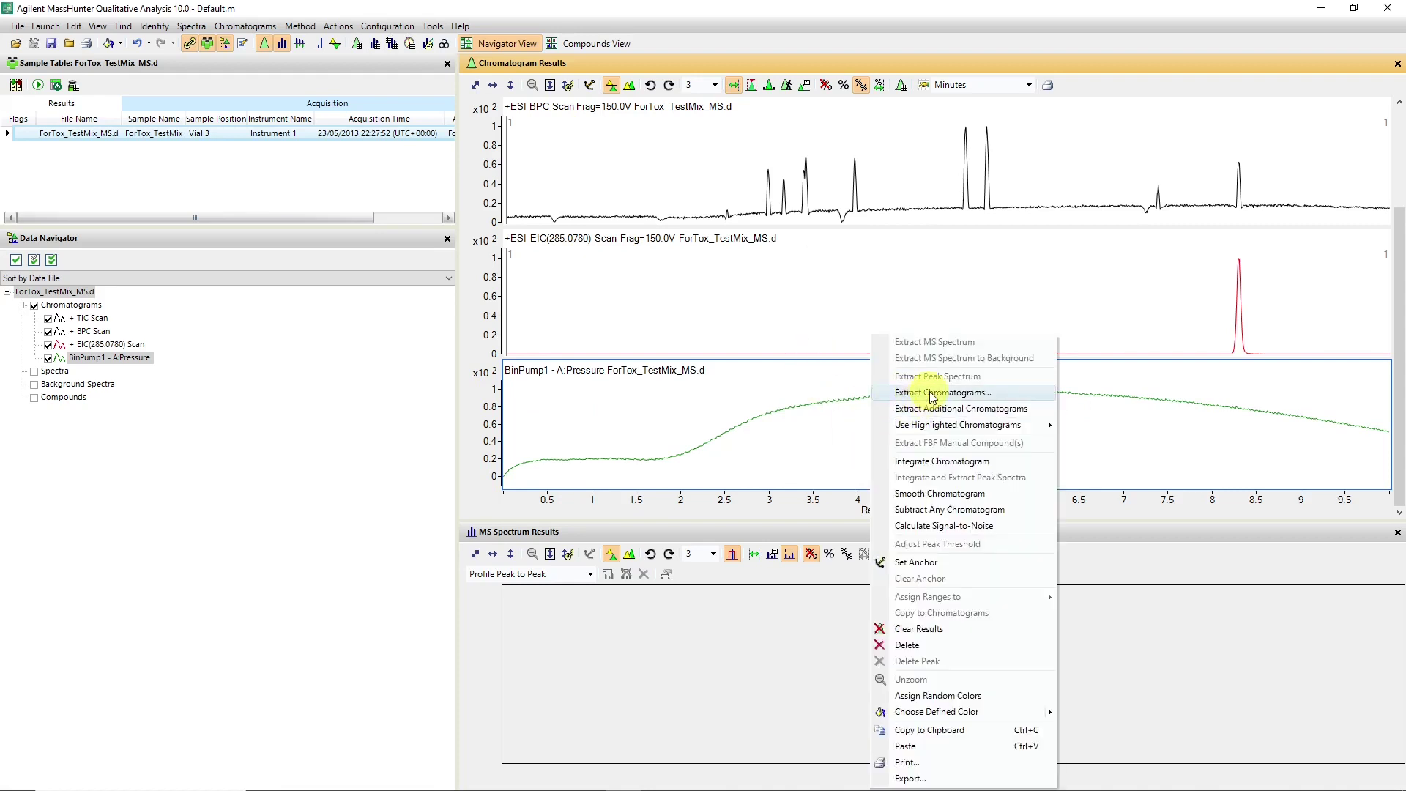
{"action": "left_click", "coordinate": [932, 394]}
{"action": "left_click", "coordinate": [705, 396]}
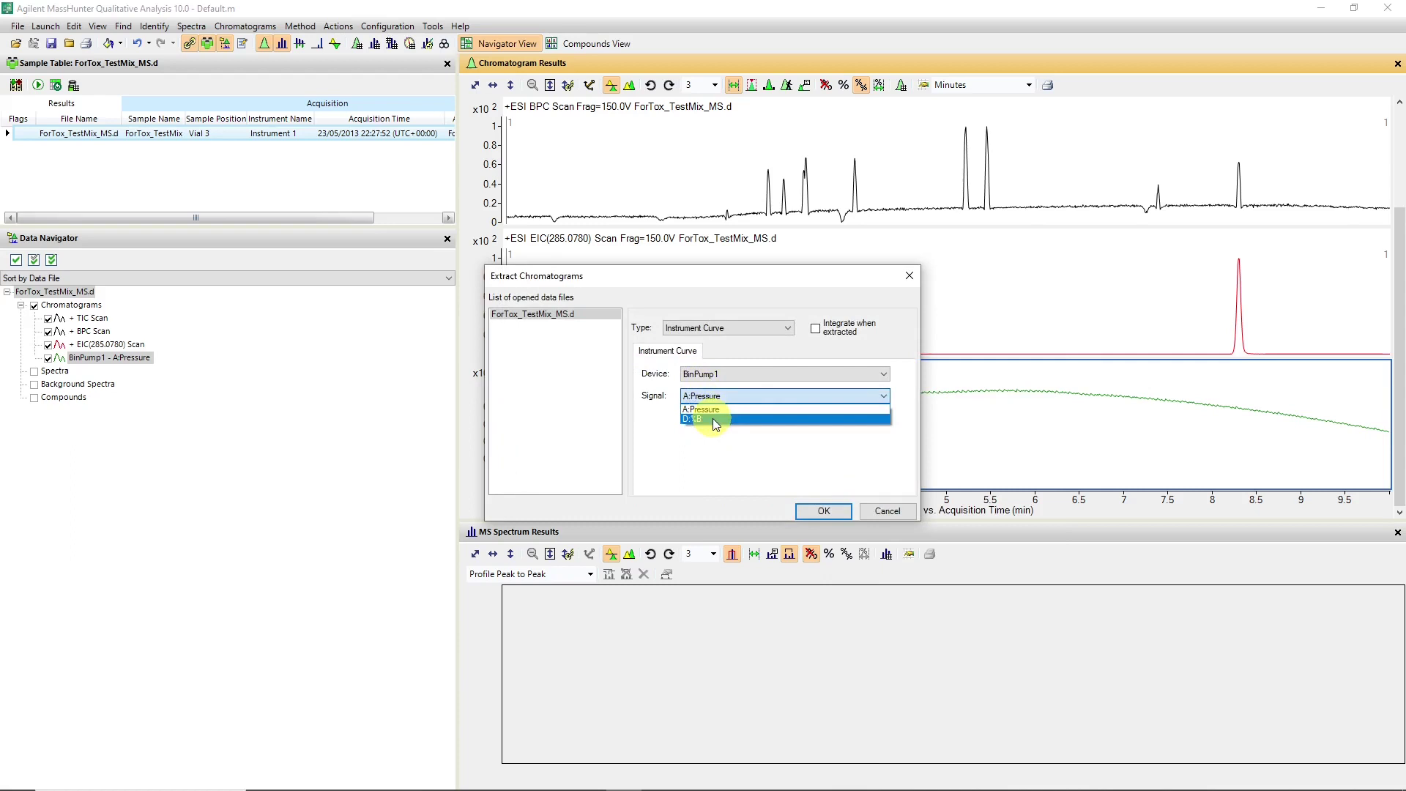
{"action": "left_click", "coordinate": [715, 424]}
{"action": "left_click", "coordinate": [821, 511]}
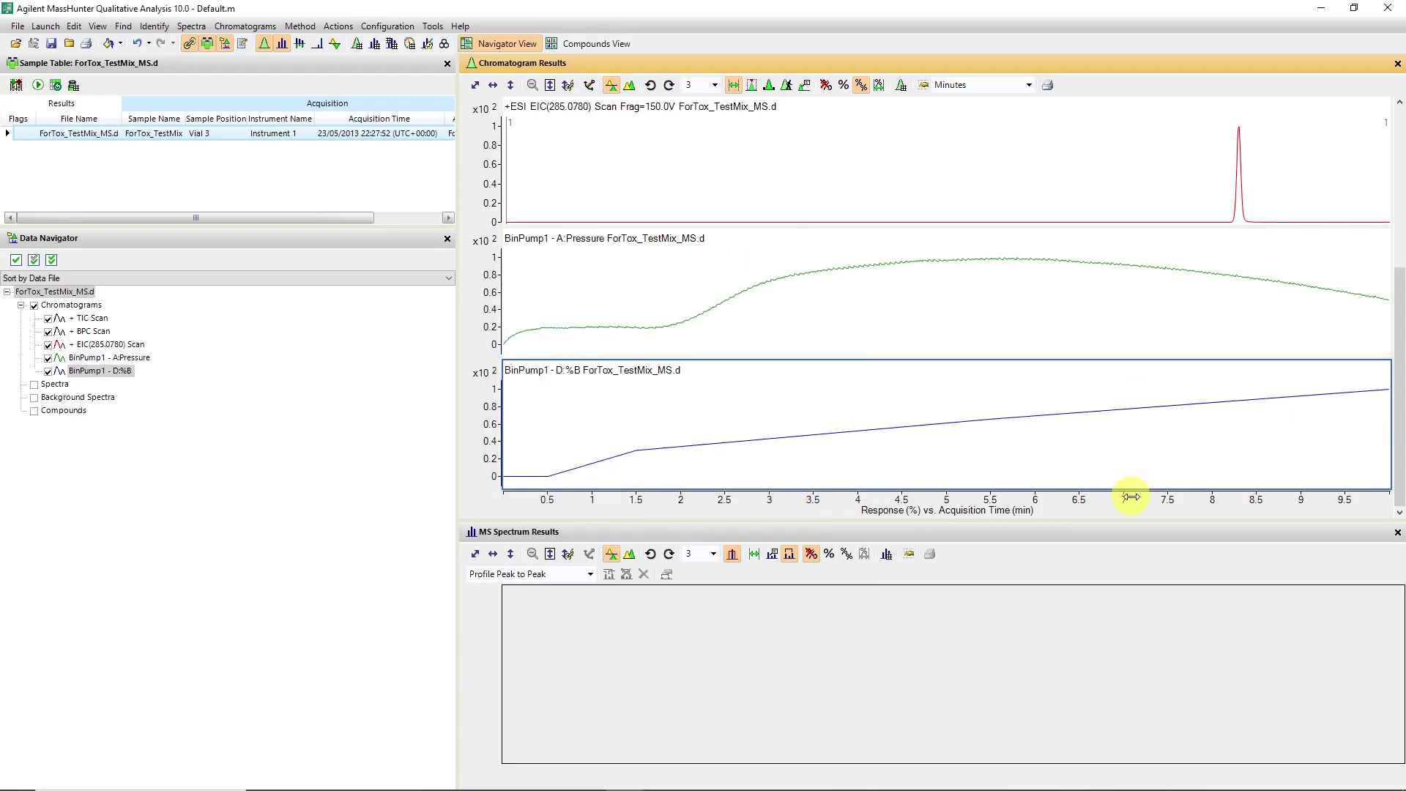
{"action": "left_click_drag", "start_coordinate": [1132, 497], "coordinate": [1070, 494]}
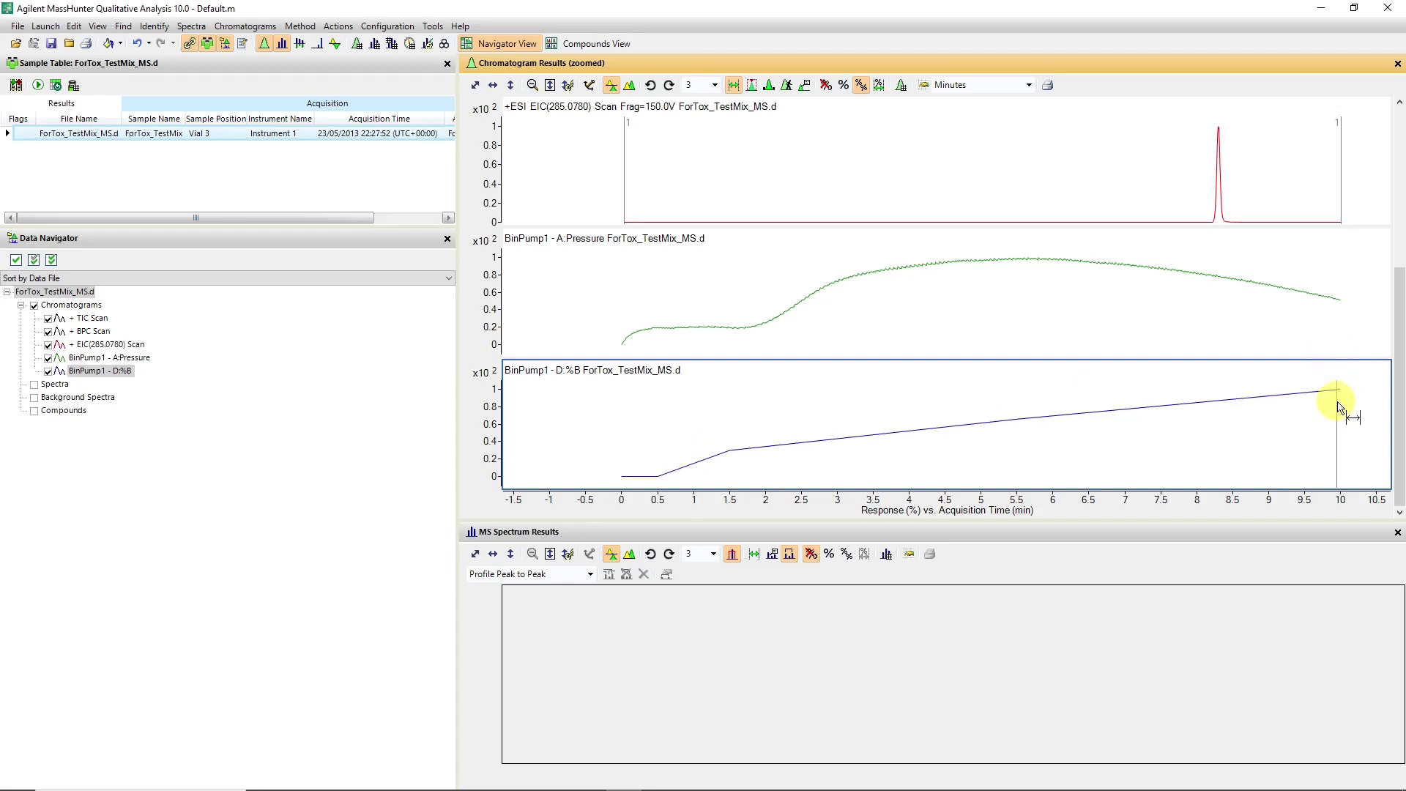
Step: Widen the time range to about −3 to 12 min and rescale the %B response axis
{"action": "double_click", "coordinate": [1033, 497]}
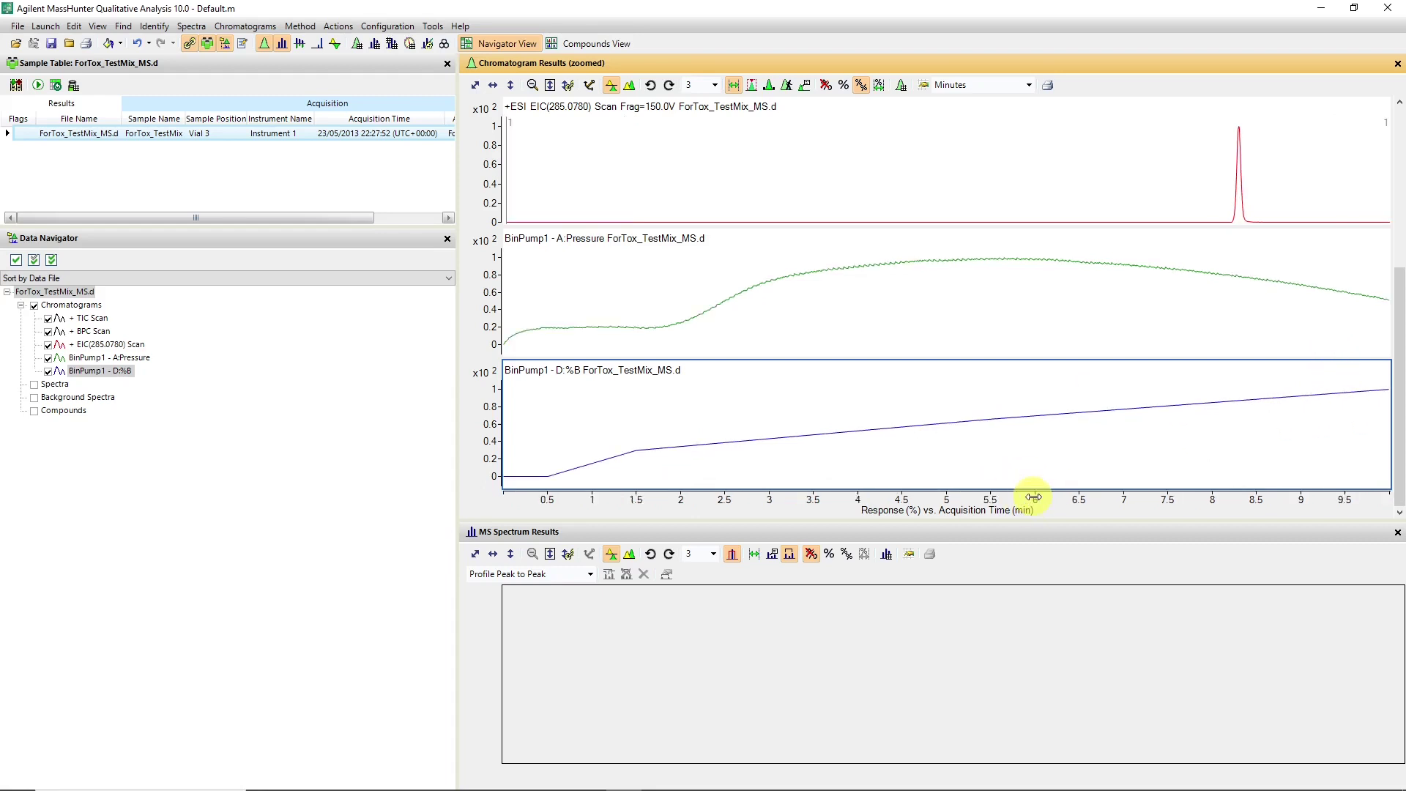
{"action": "left_click_drag", "start_coordinate": [1033, 498], "coordinate": [900, 500]}
{"action": "mouse_move", "coordinate": [479, 395]}
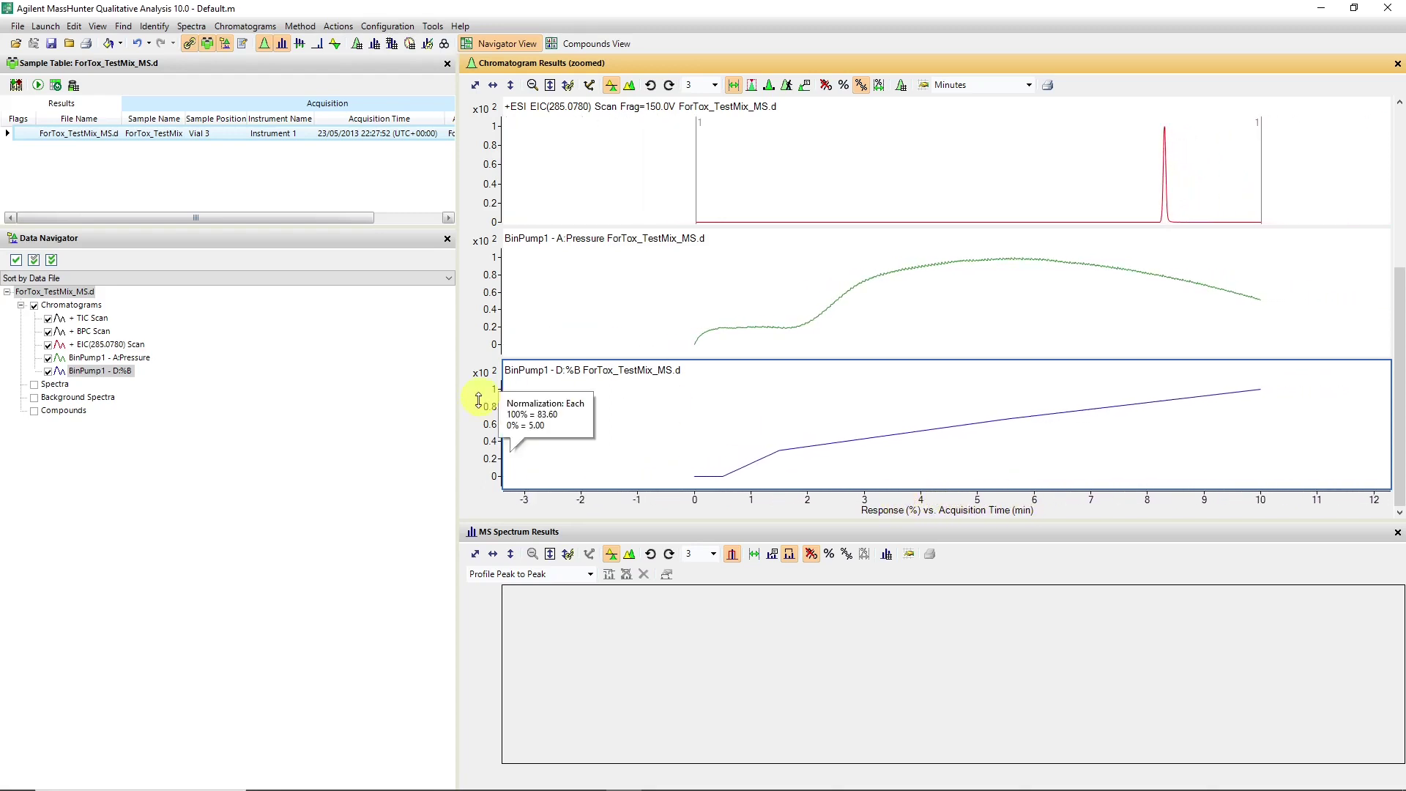
{"action": "left_click_drag", "start_coordinate": [482, 418], "coordinate": [485, 432]}
{"action": "mouse_move", "coordinate": [478, 305]}
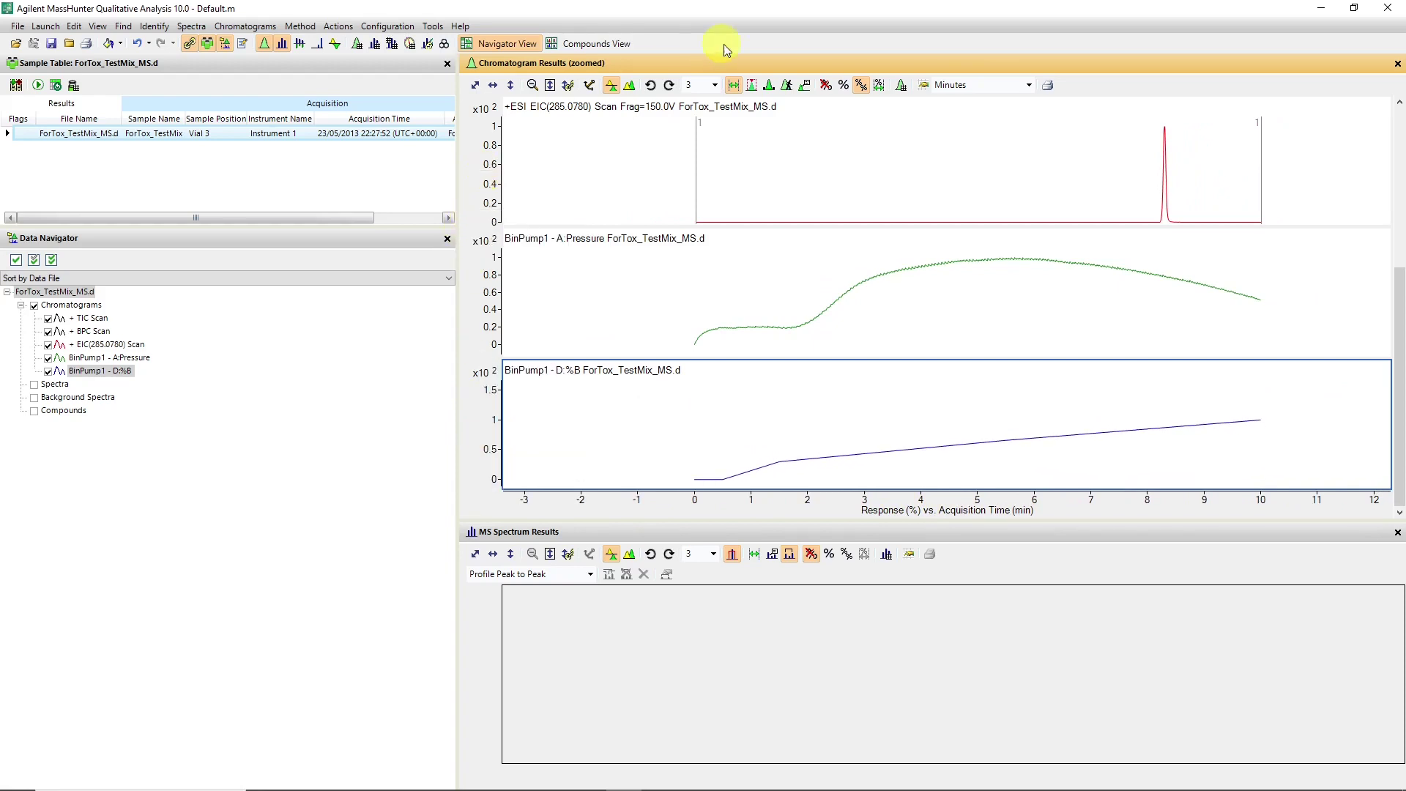
{"action": "left_click", "coordinate": [715, 85]}
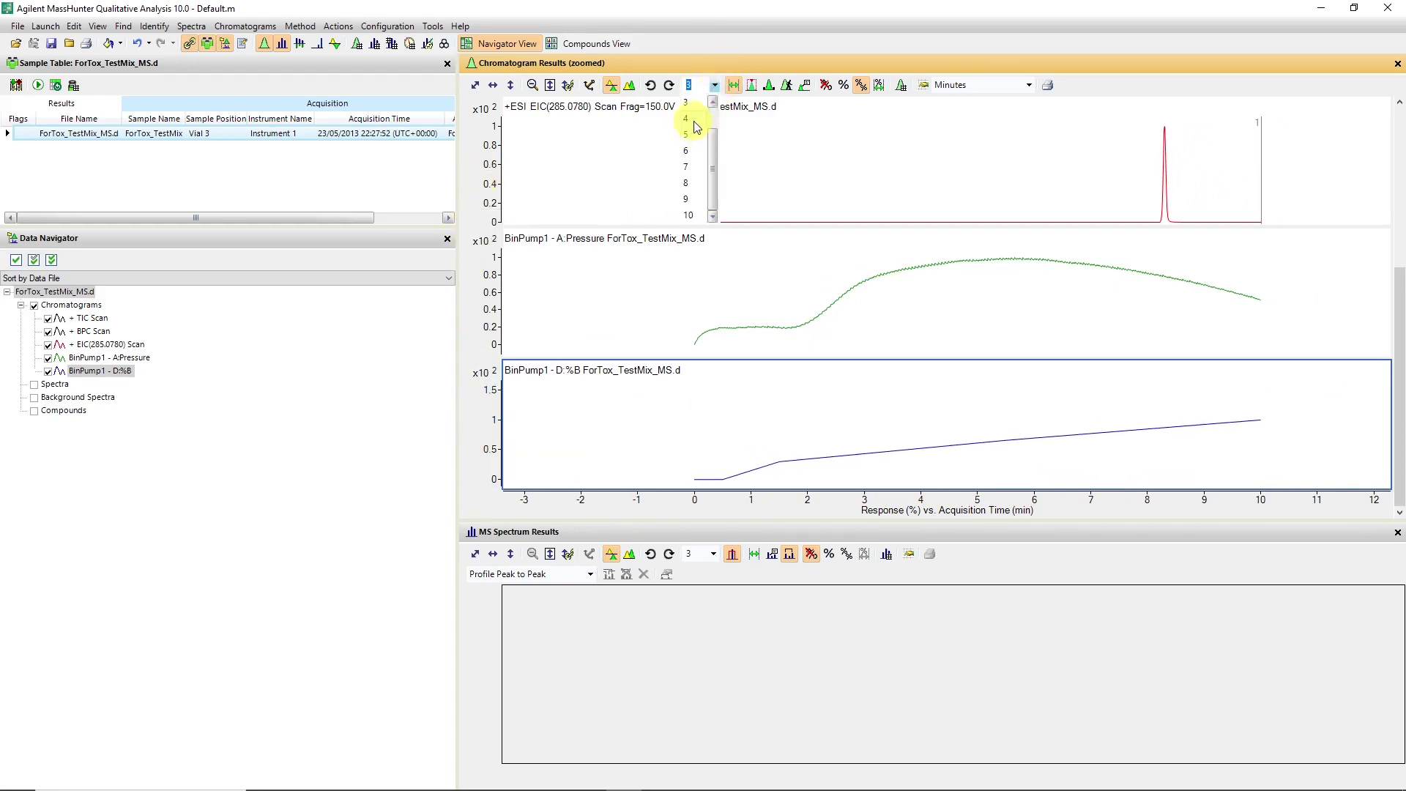
Step: Show four chromatograms at once and extract an EIC at m/z 285.078 from the TIC plot
{"action": "left_click", "coordinate": [697, 132]}
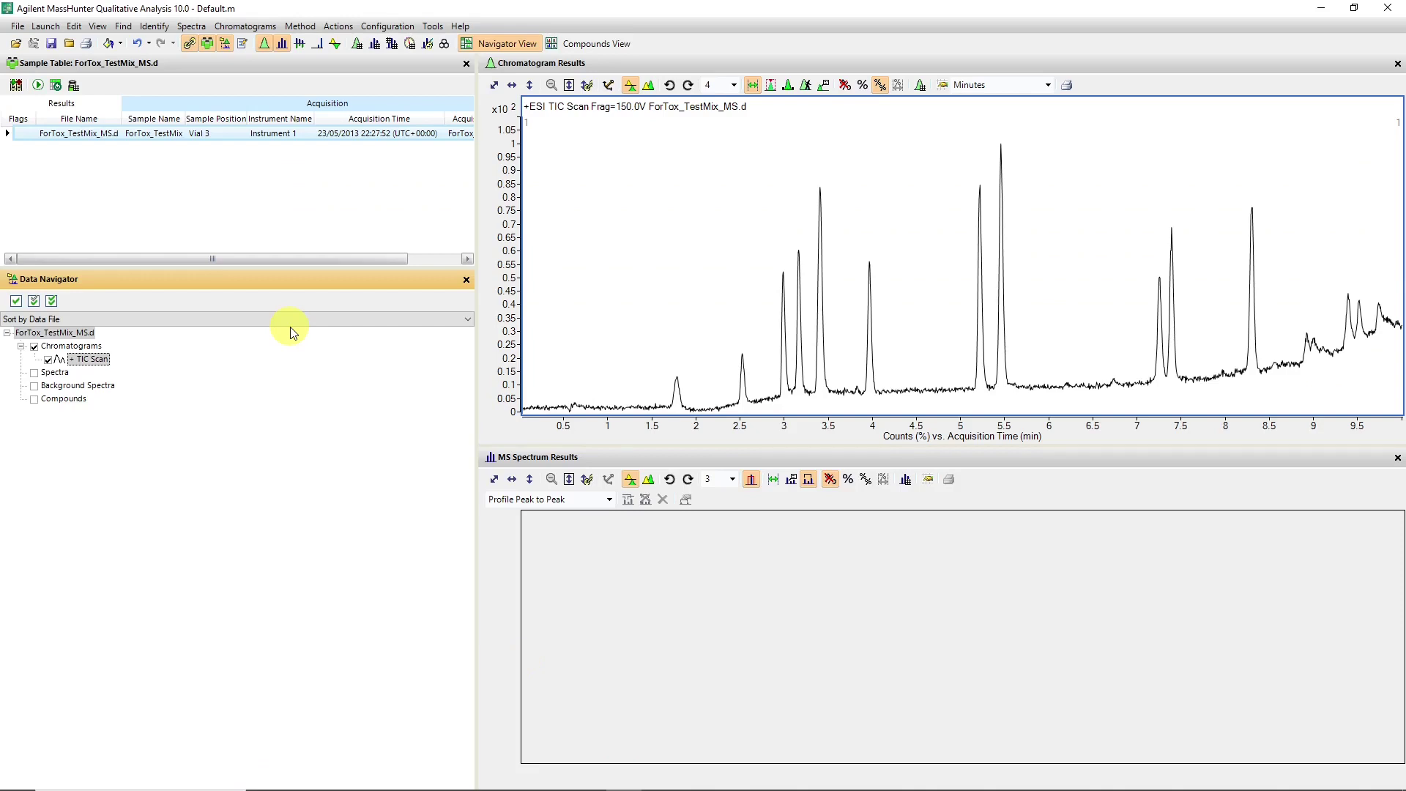
{"action": "right_click", "coordinate": [757, 216]}
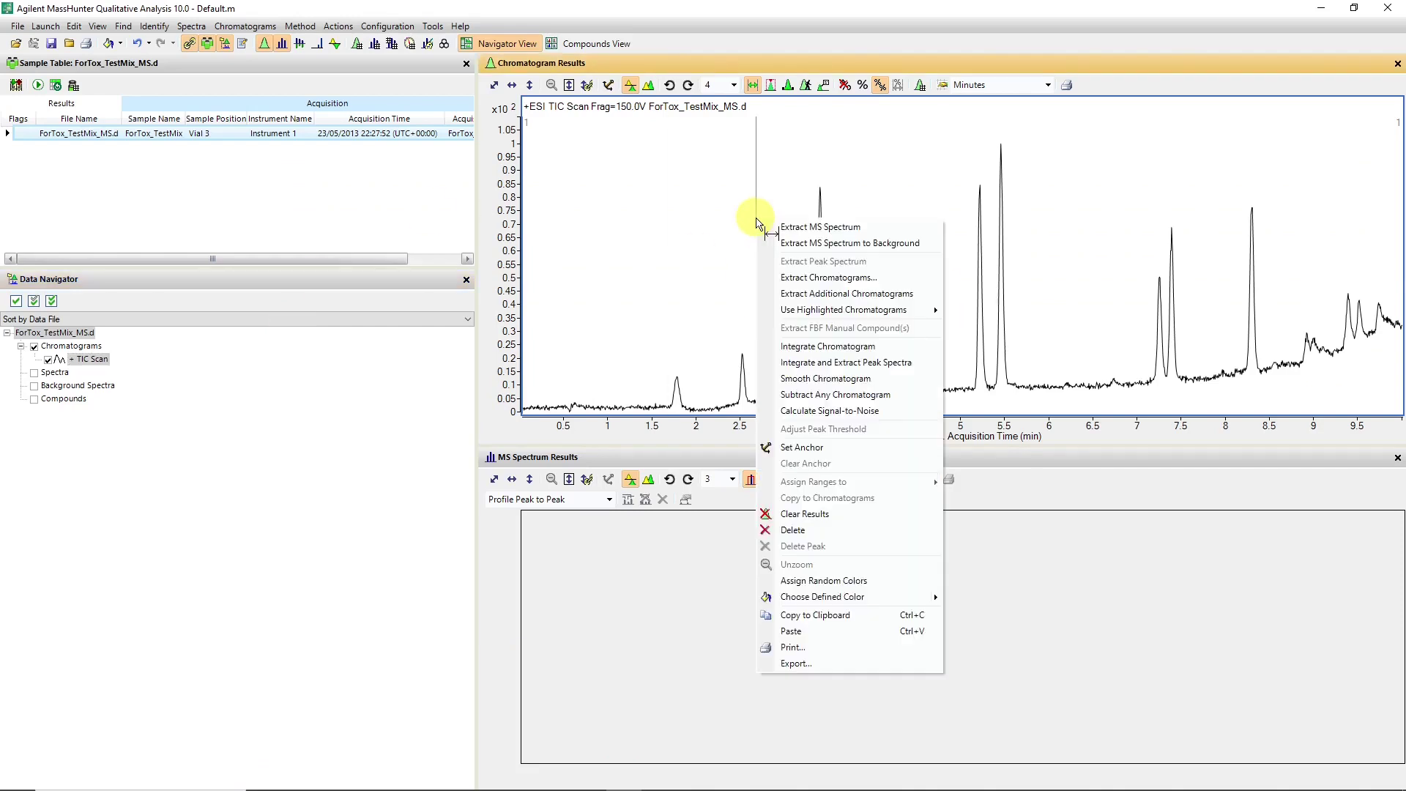
{"action": "left_click", "coordinate": [828, 277]}
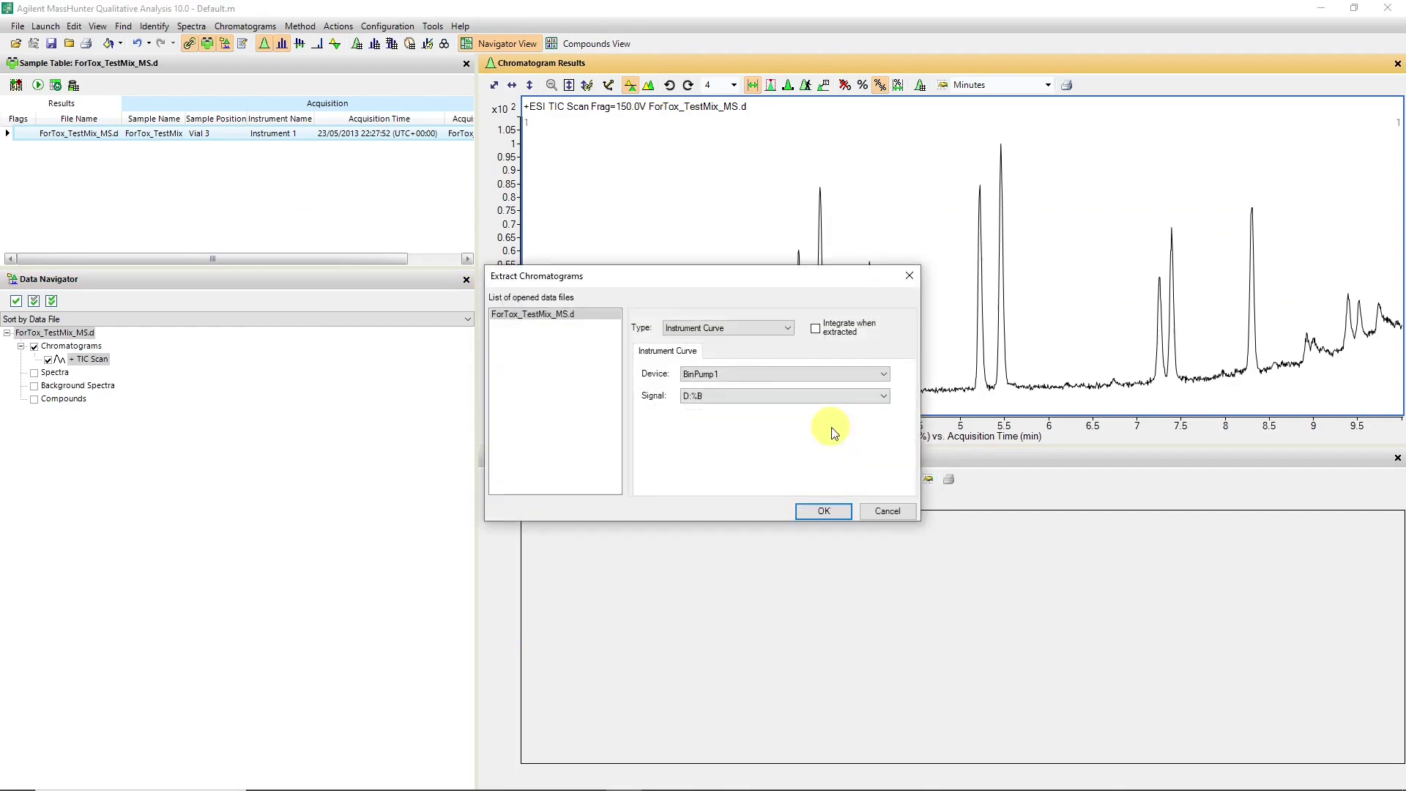
{"action": "left_click", "coordinate": [715, 330]}
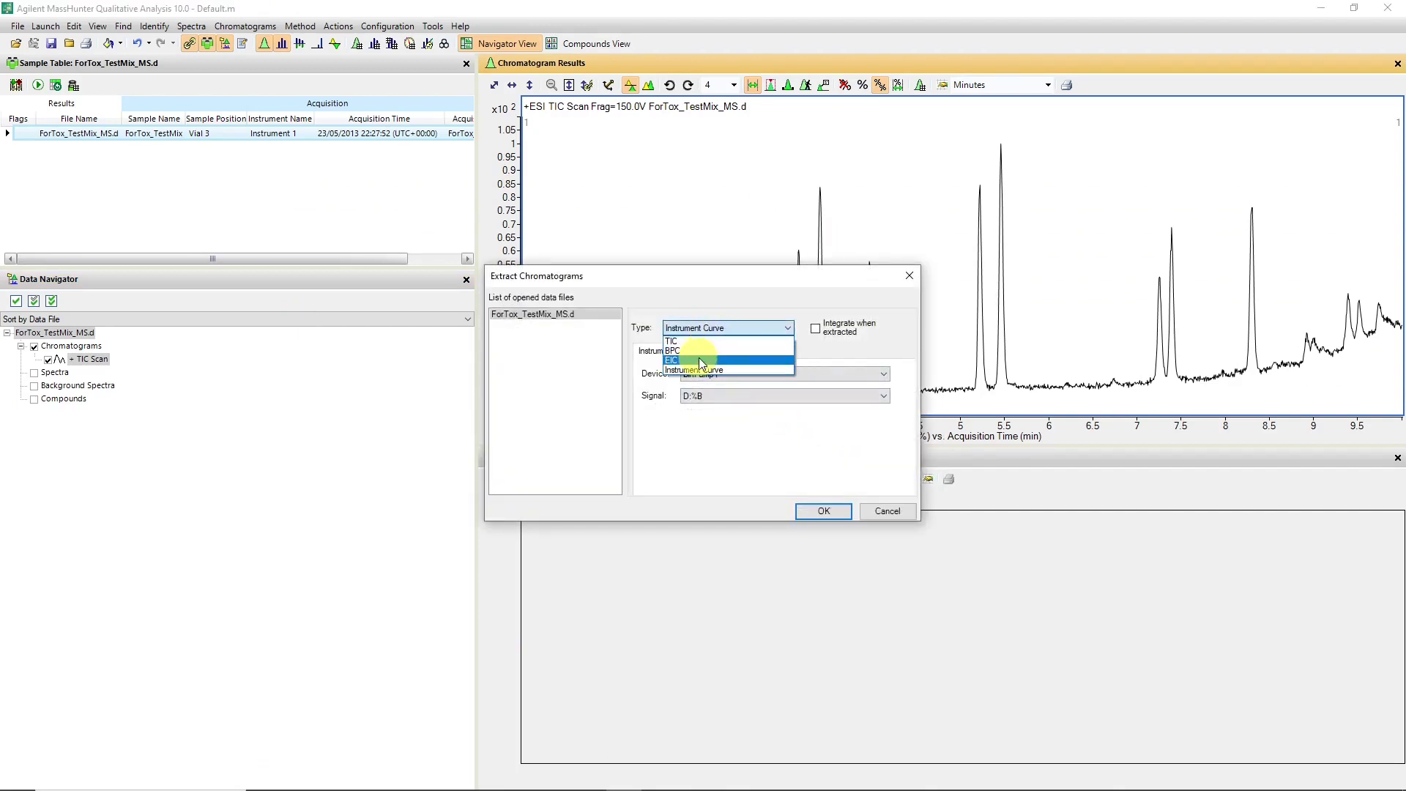
{"action": "left_click", "coordinate": [699, 357]}
{"action": "left_click", "coordinate": [749, 438]}
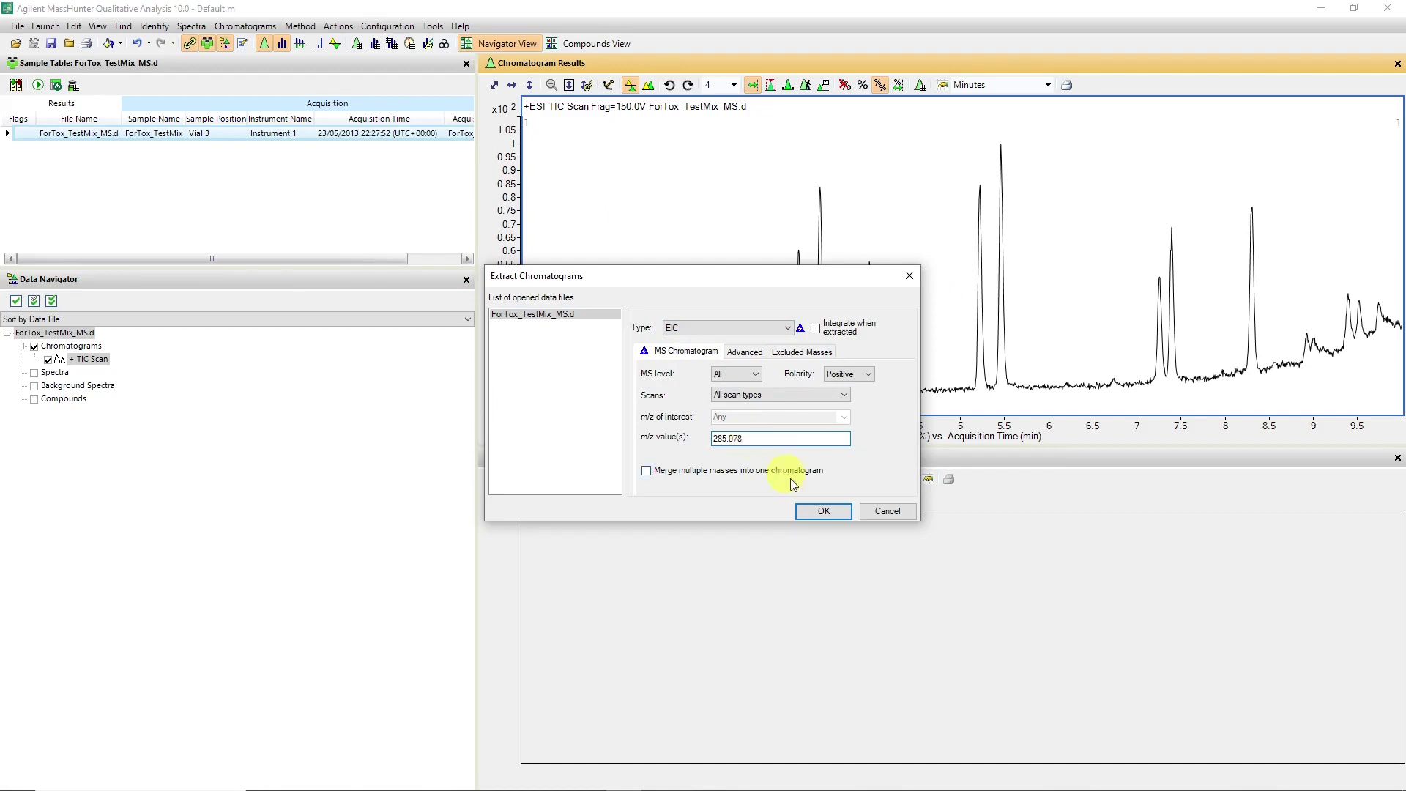
{"action": "left_click", "coordinate": [823, 511]}
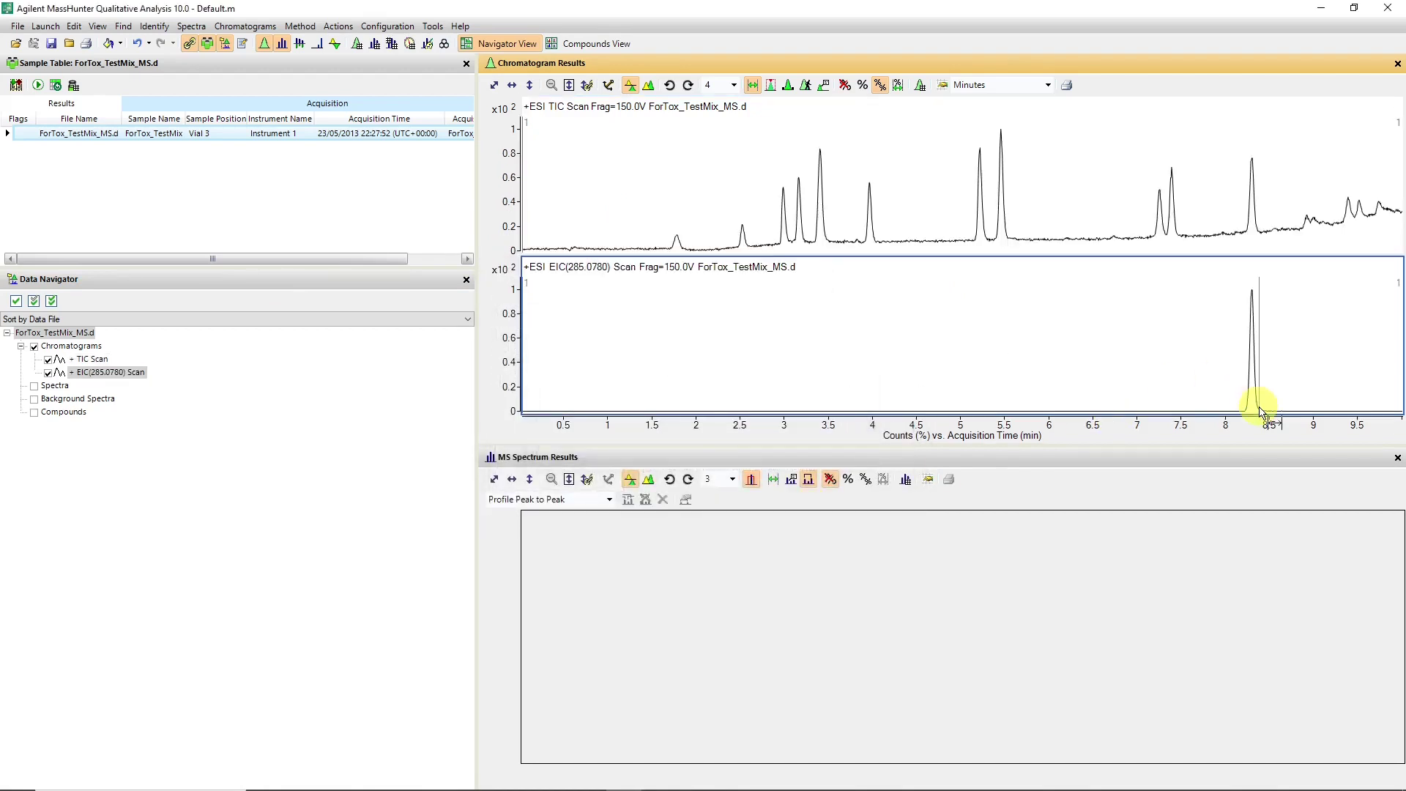
Step: Delete the EIC(285.0780) Scan and TIC Scan chromatograms from the Data Navigator, confirming each
{"action": "left_click", "coordinate": [125, 374]}
{"action": "right_click", "coordinate": [126, 373]}
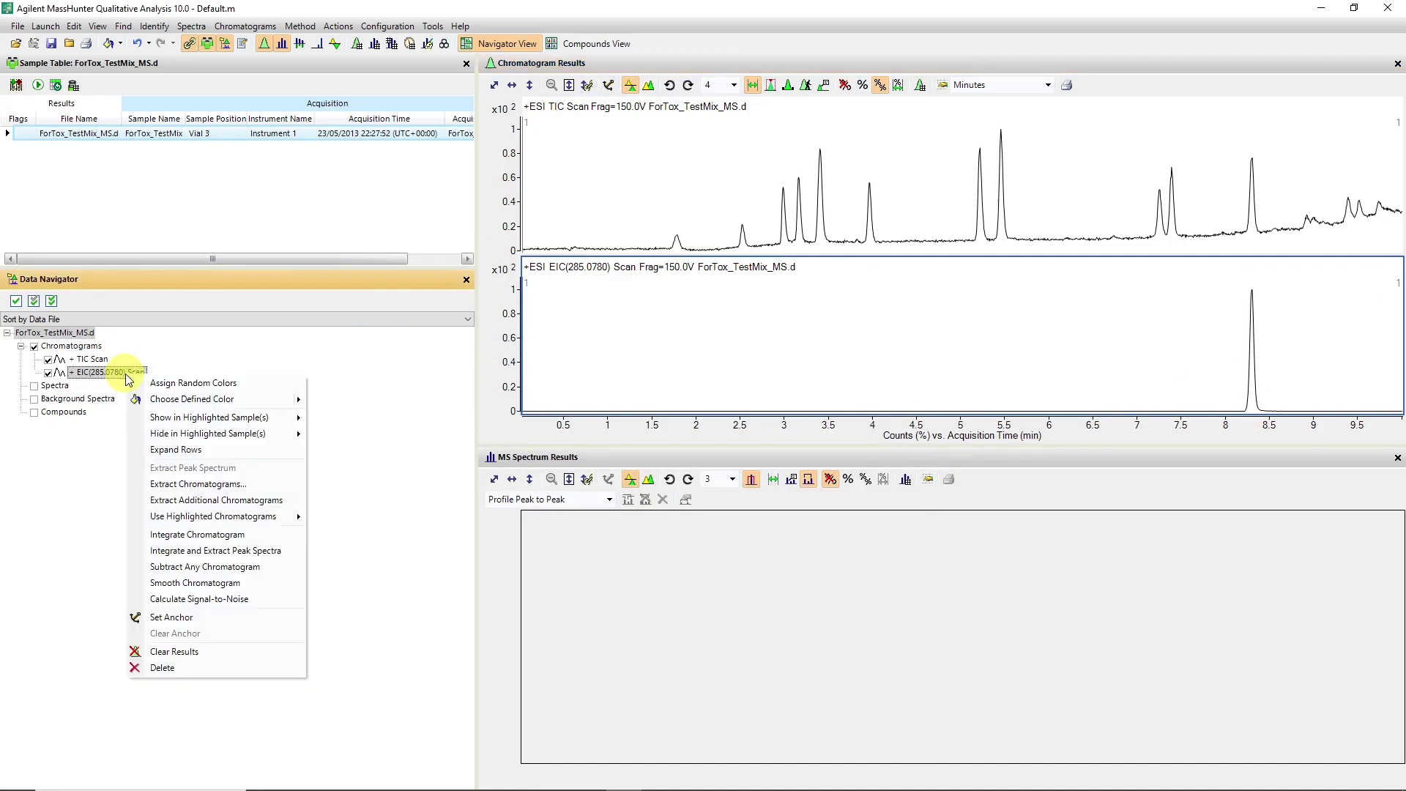
{"action": "left_click", "coordinate": [188, 668]}
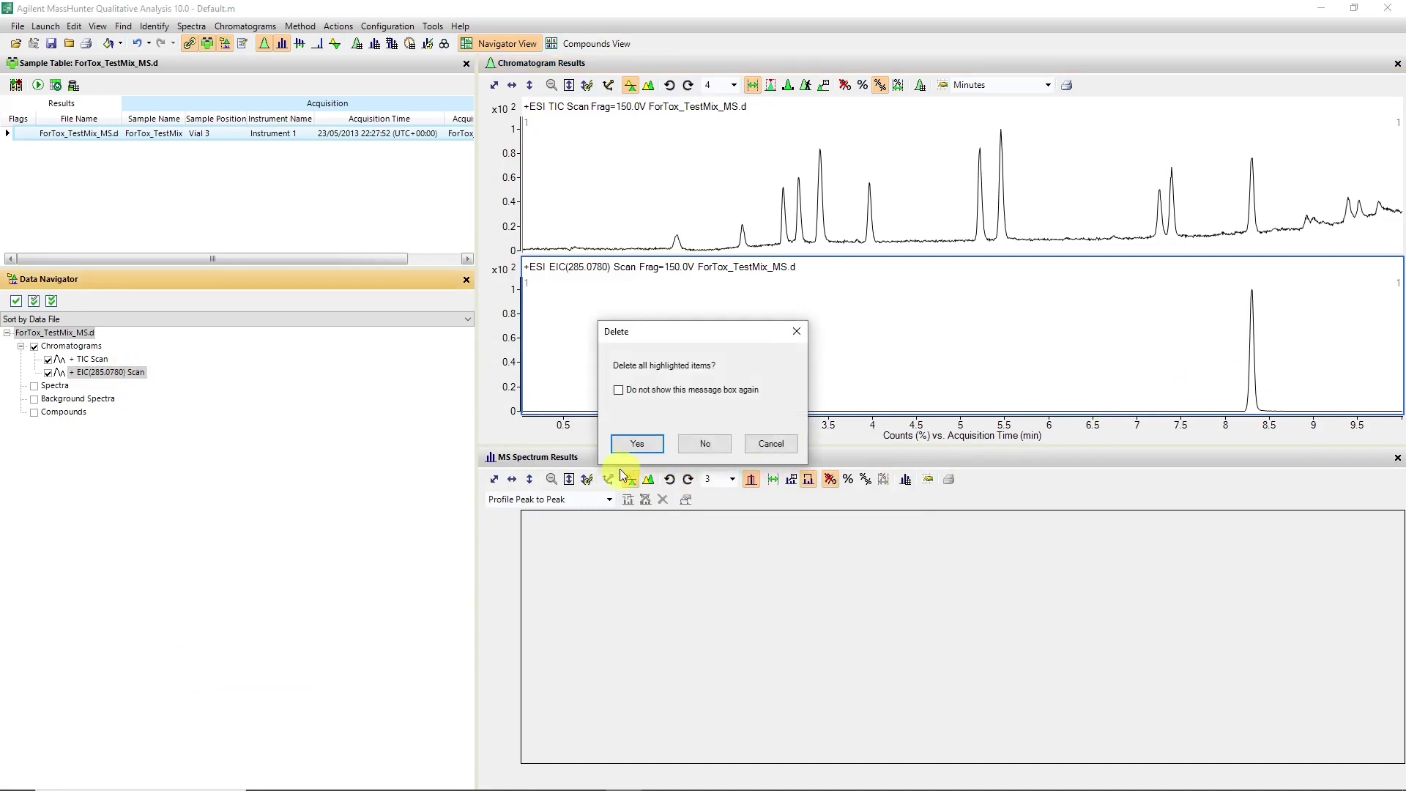
{"action": "left_click", "coordinate": [637, 444]}
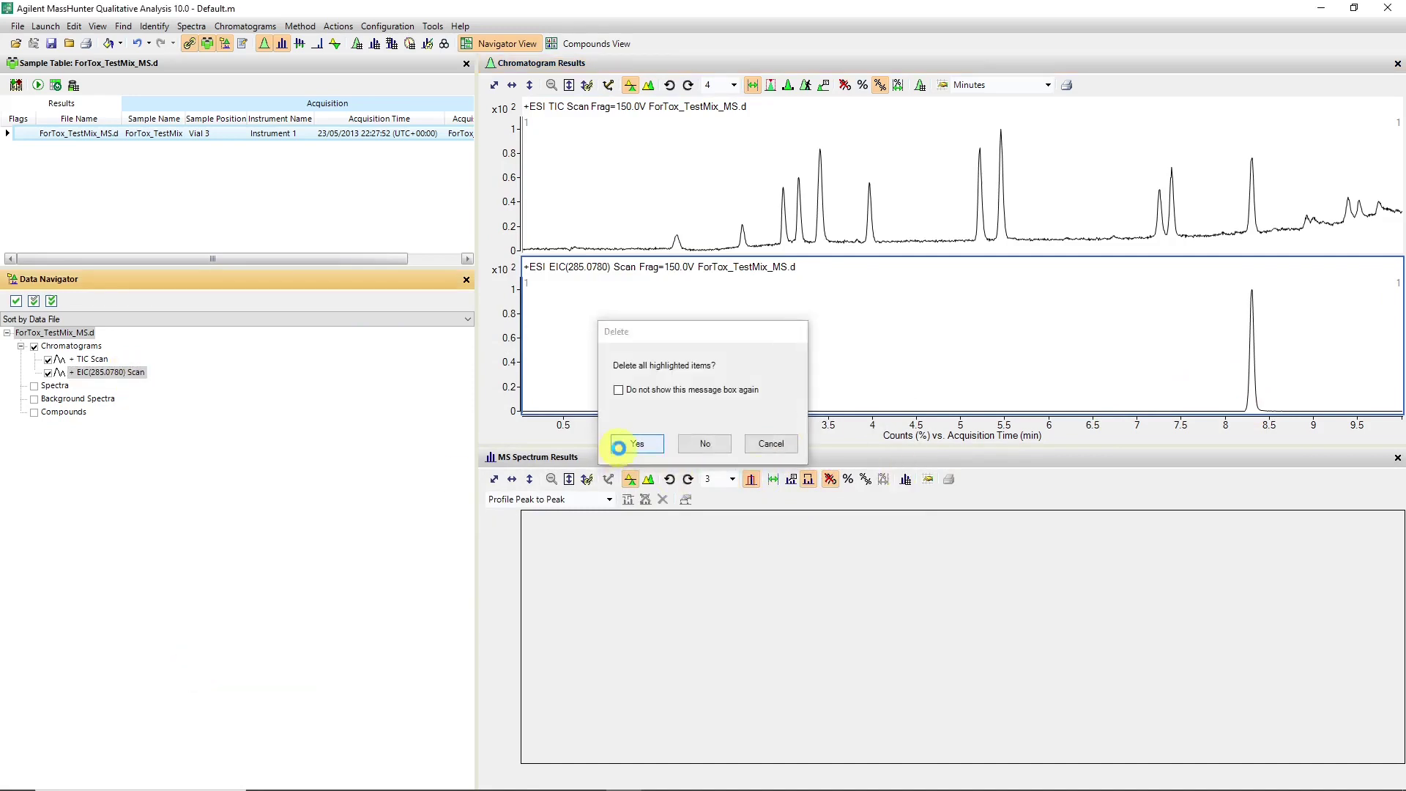
{"action": "right_click", "coordinate": [88, 361]}
{"action": "left_click", "coordinate": [130, 654]}
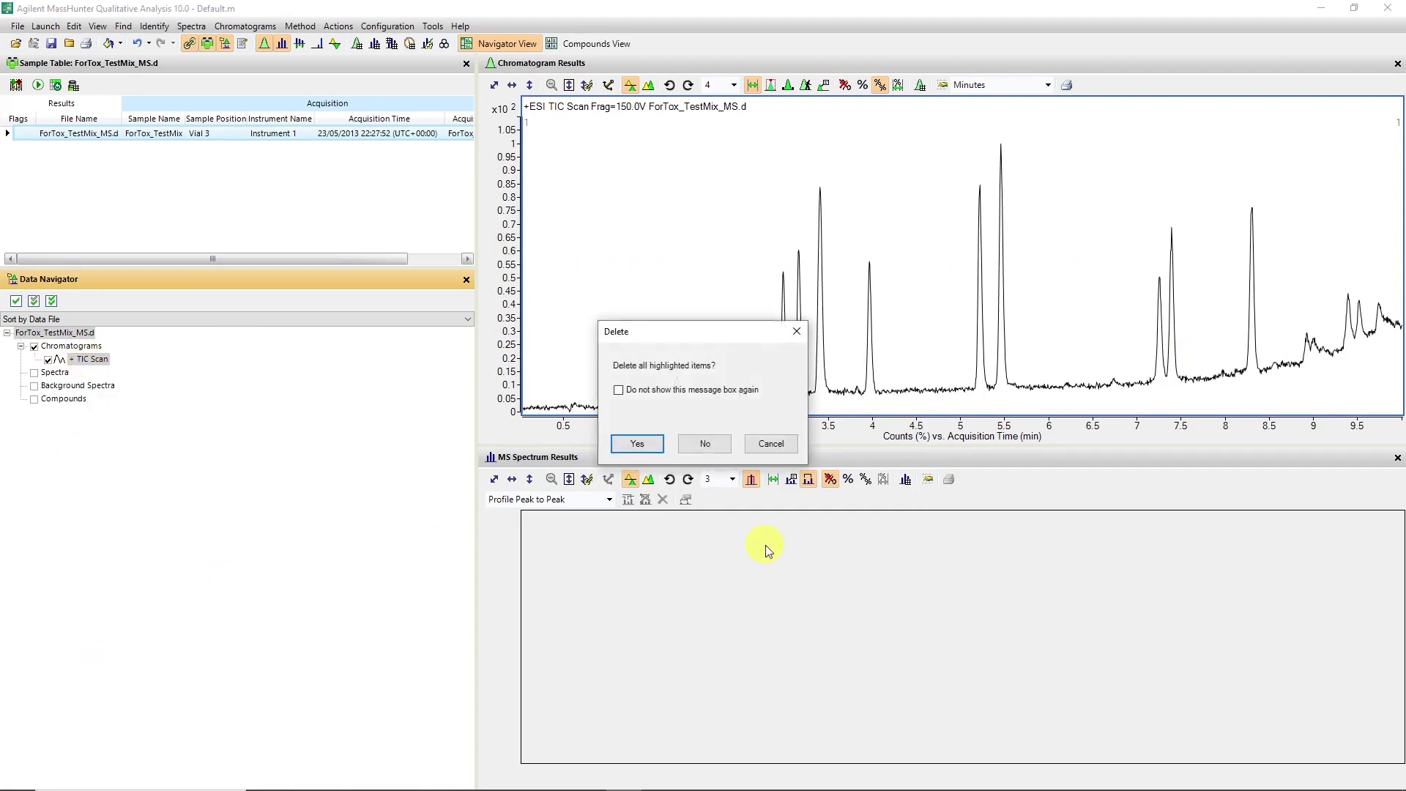
{"action": "left_click", "coordinate": [637, 444]}
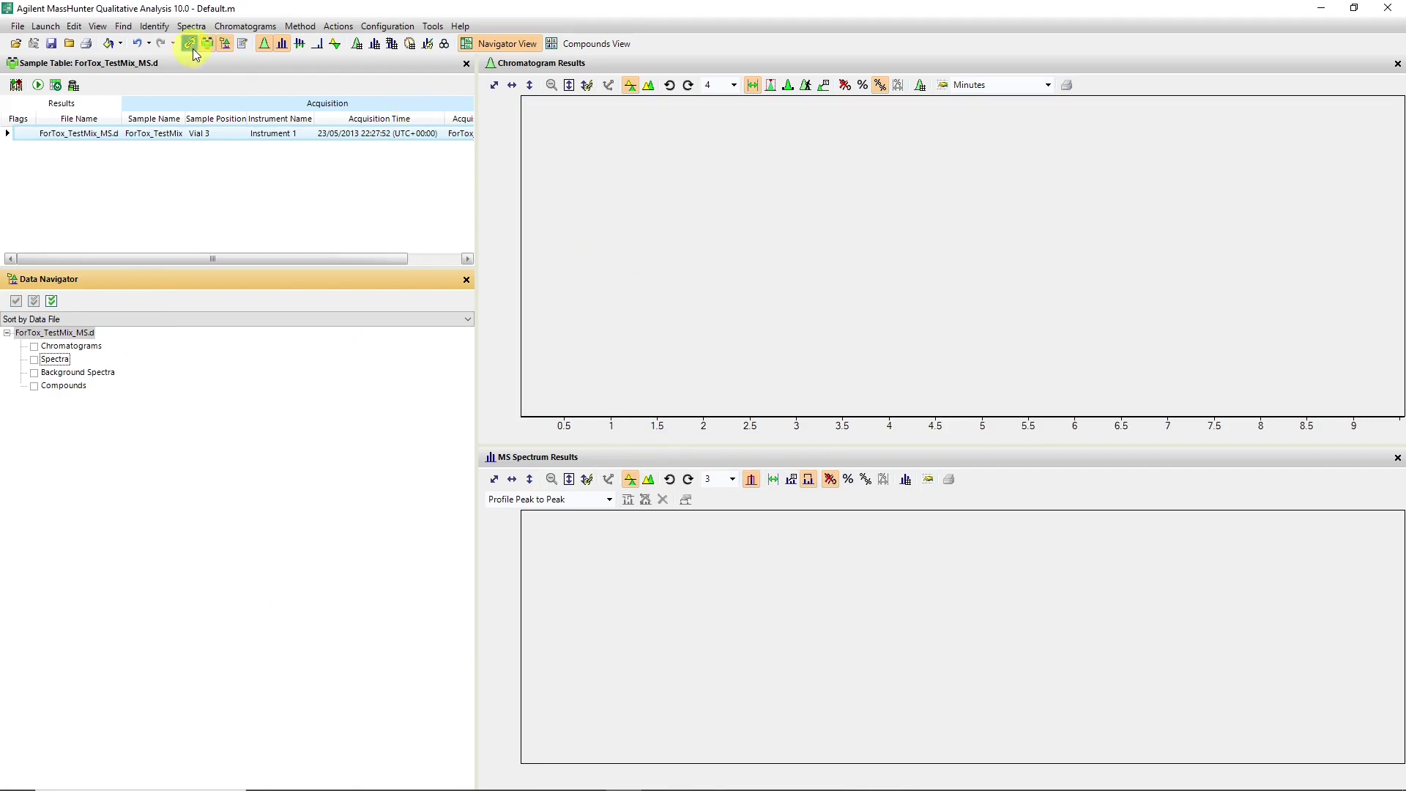
Step: Open the Method Editor's additional chromatograms settings and enlarge its panels
{"action": "left_click", "coordinate": [299, 27]}
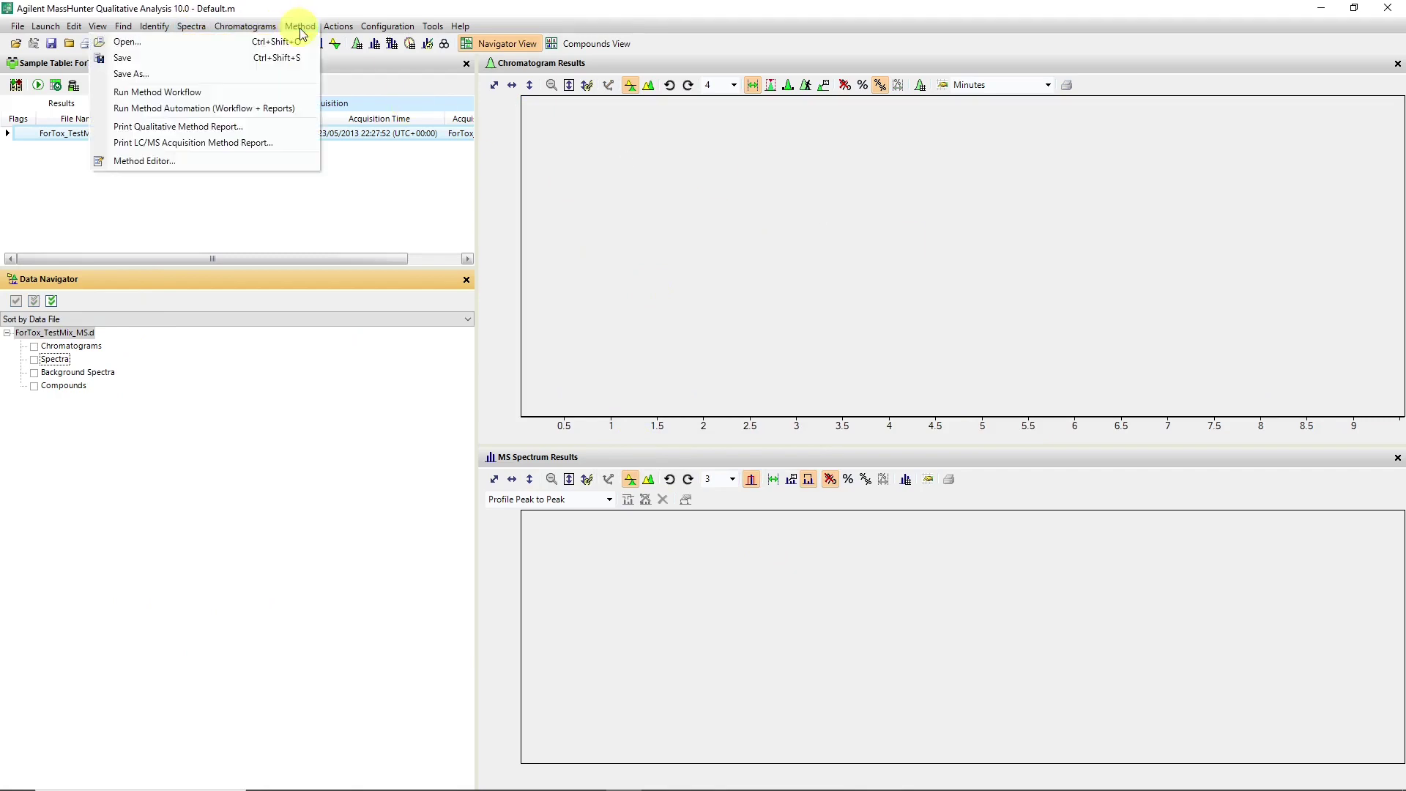
{"action": "left_click", "coordinate": [192, 159]}
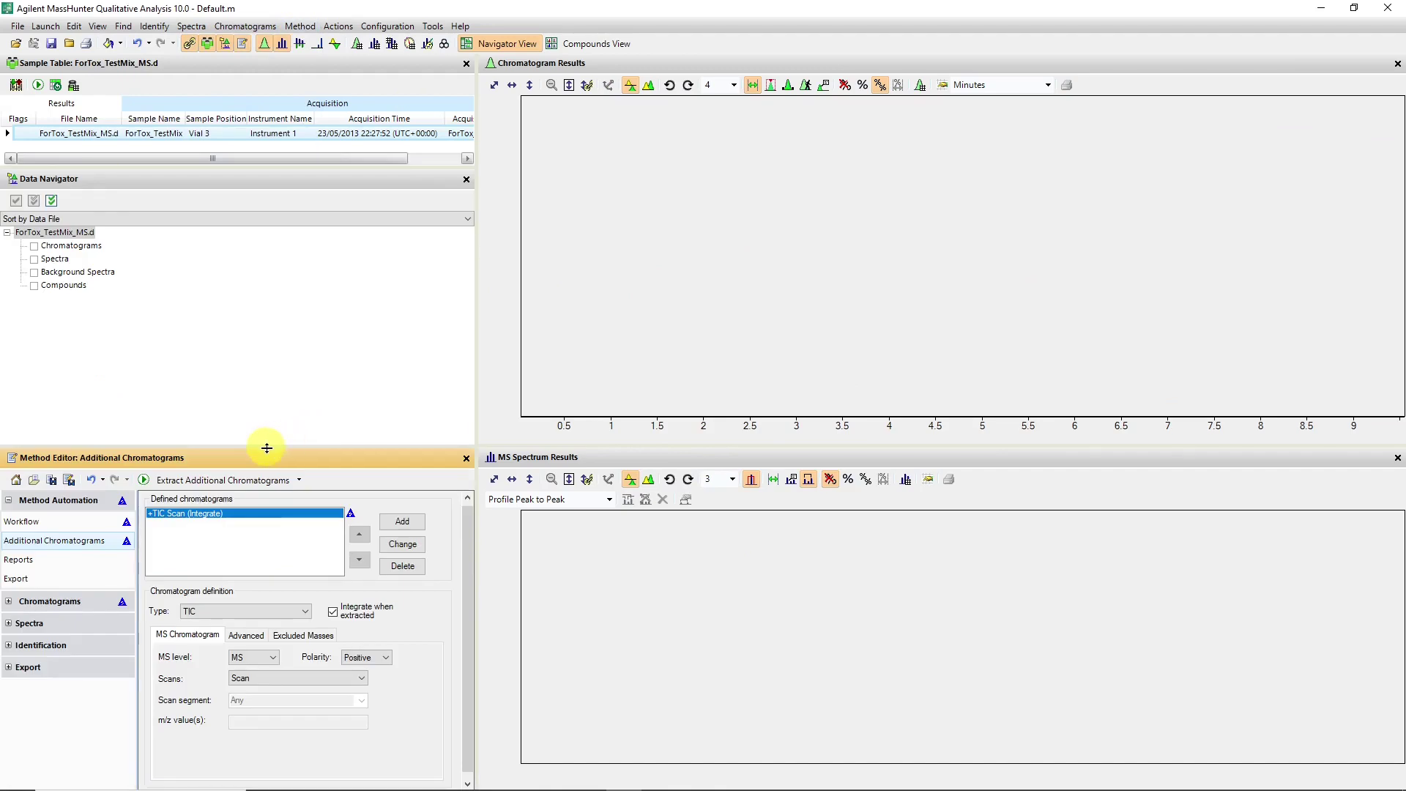
{"action": "left_click_drag", "start_coordinate": [266, 448], "coordinate": [283, 323]}
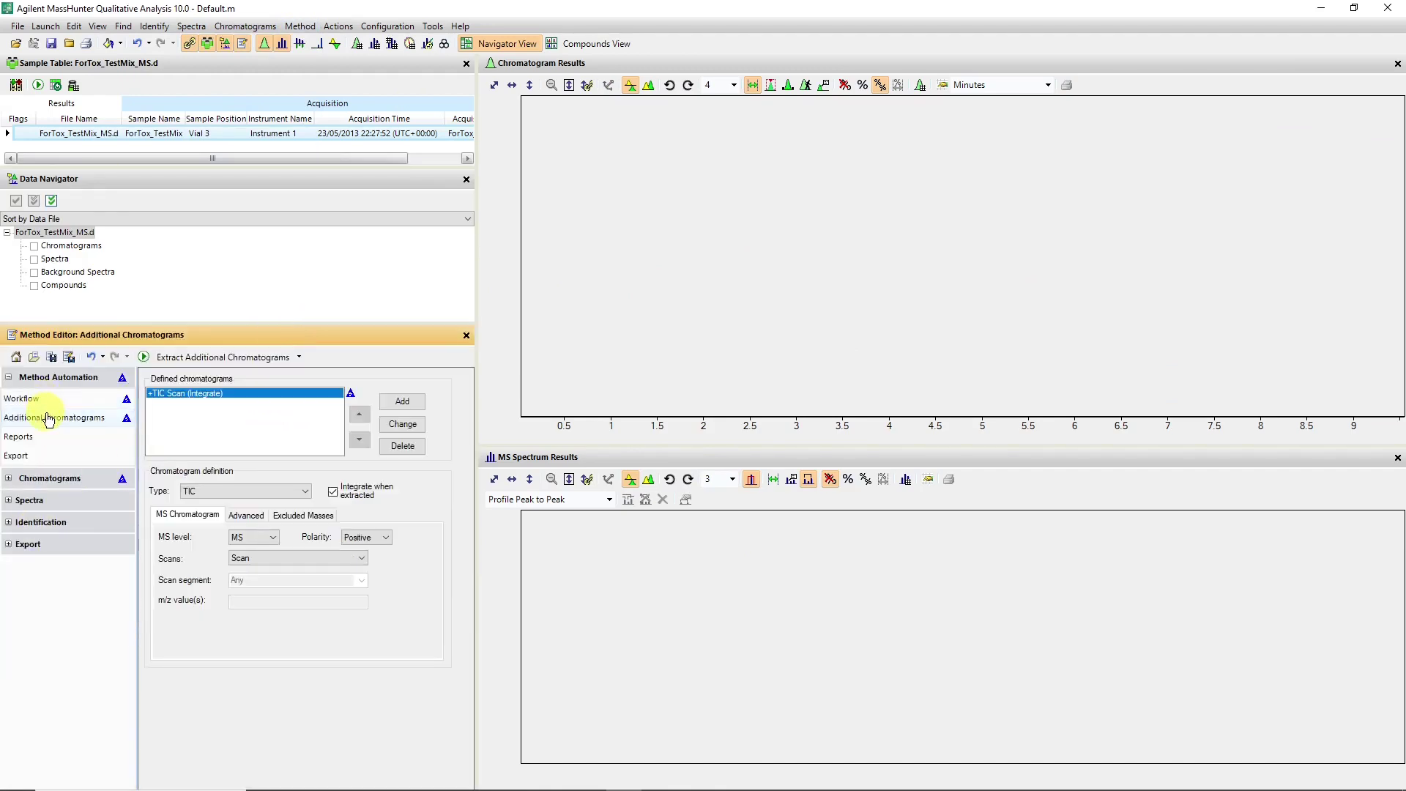
{"action": "left_click", "coordinate": [48, 419]}
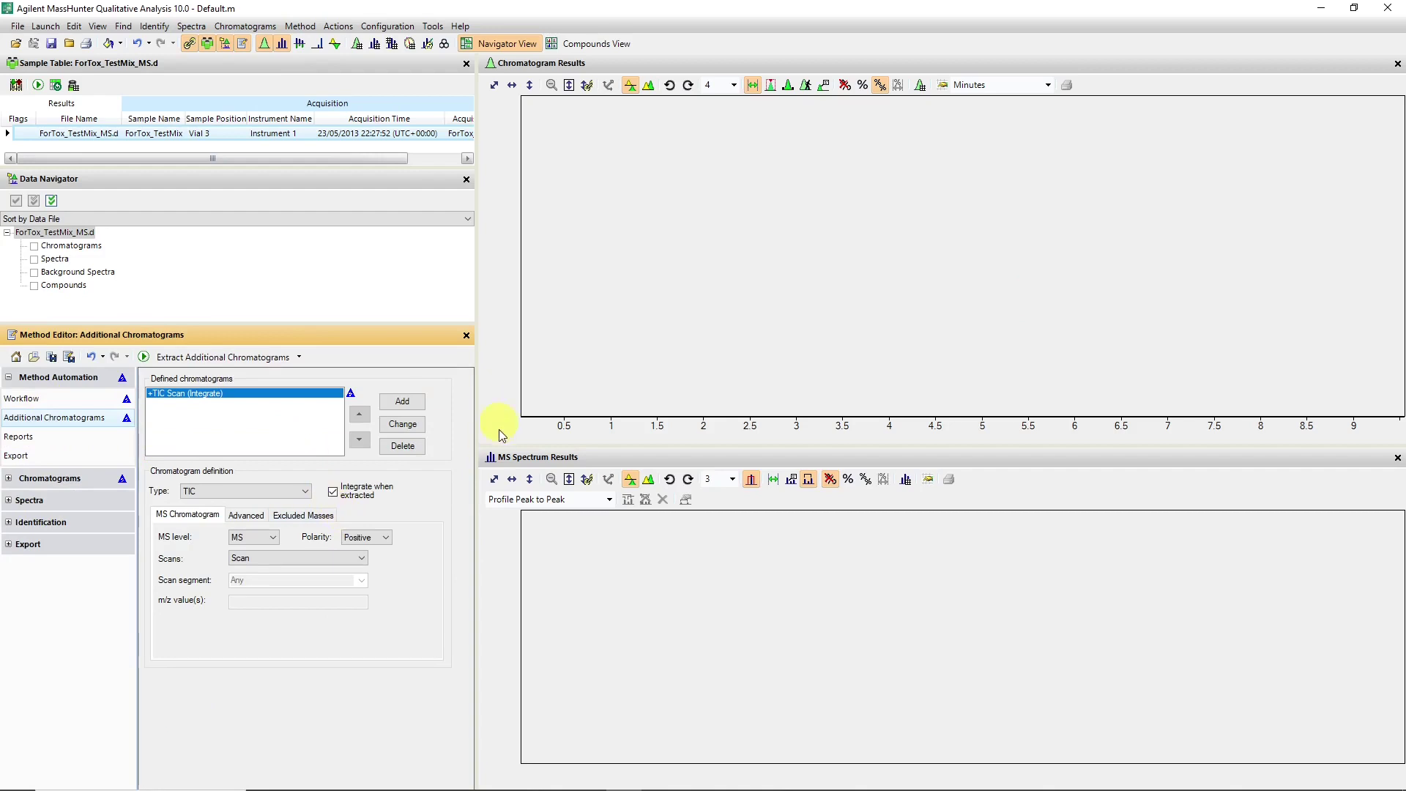
{"action": "left_click_drag", "start_coordinate": [475, 442], "coordinate": [639, 444]}
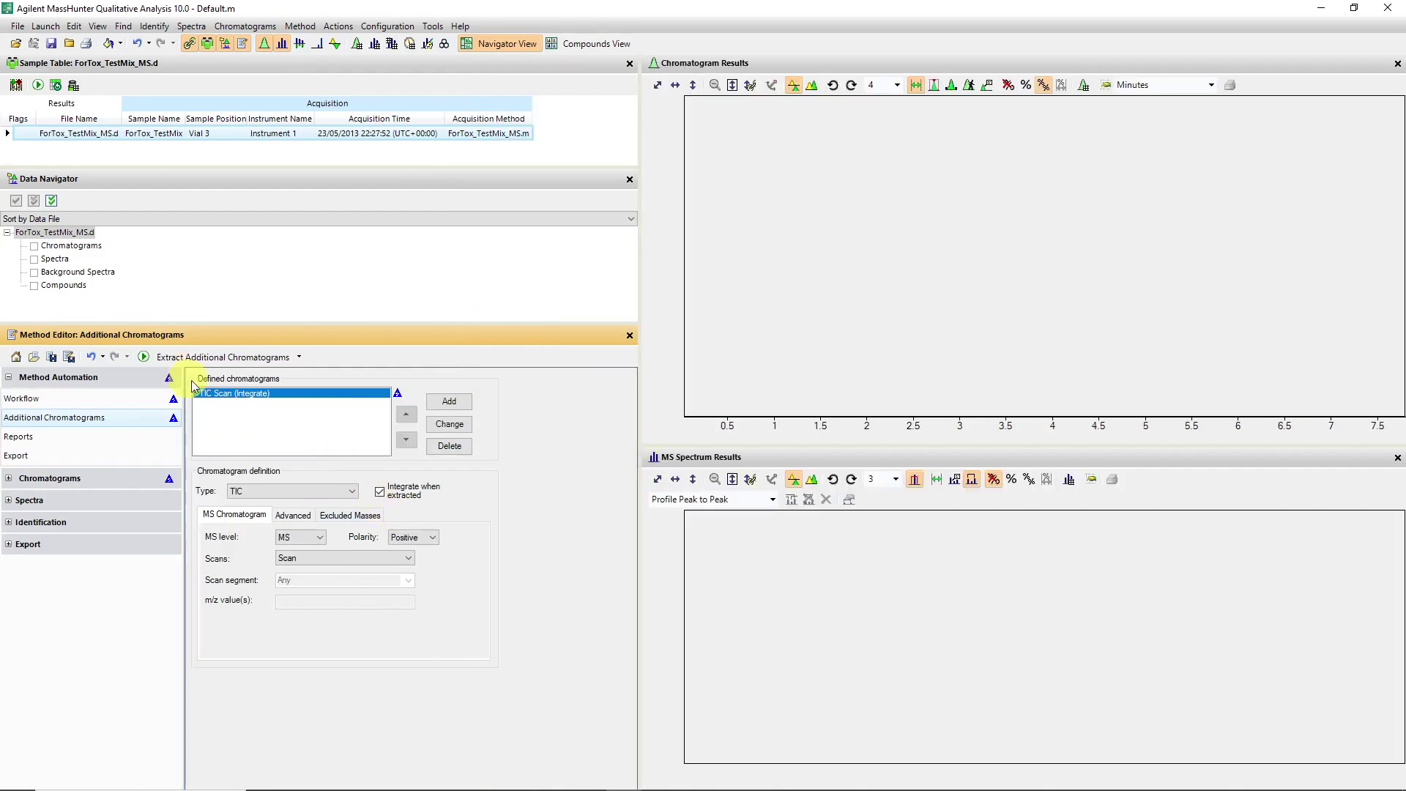
Step: Replace the integrated TIC Scan definition with an unintegrated TIC Scan and extract it
{"action": "left_click", "coordinate": [450, 446]}
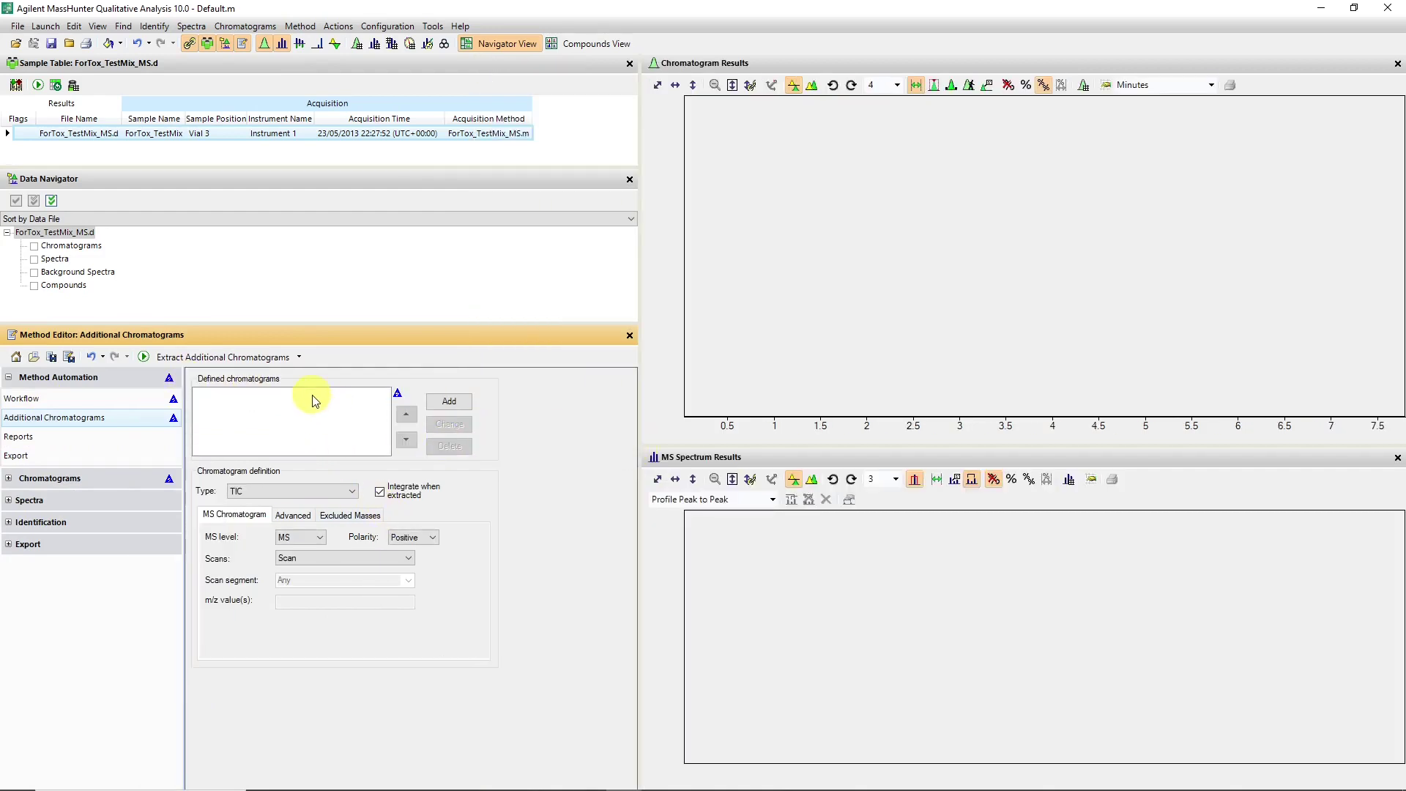
{"action": "left_click", "coordinate": [380, 492]}
{"action": "left_click", "coordinate": [449, 401]}
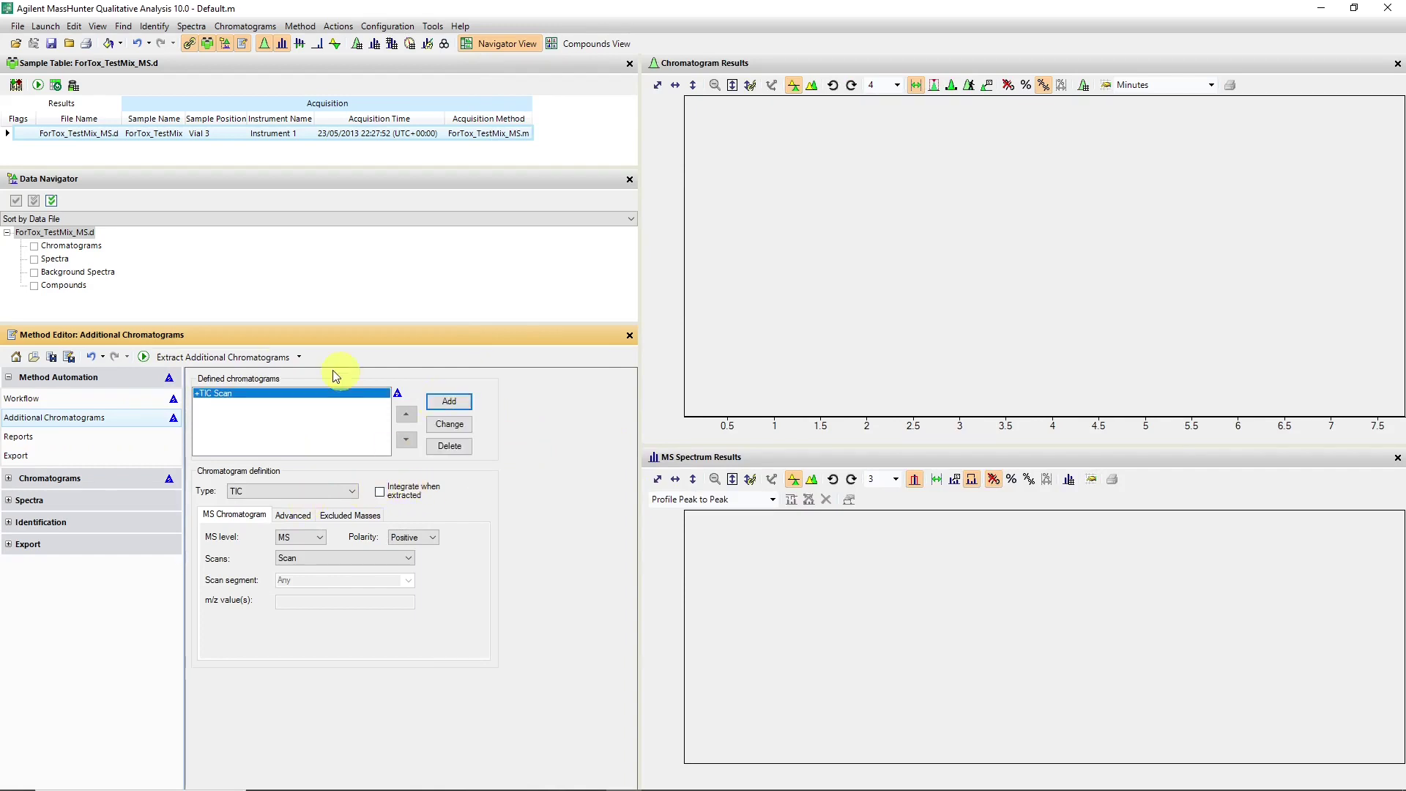
{"action": "left_click", "coordinate": [223, 358]}
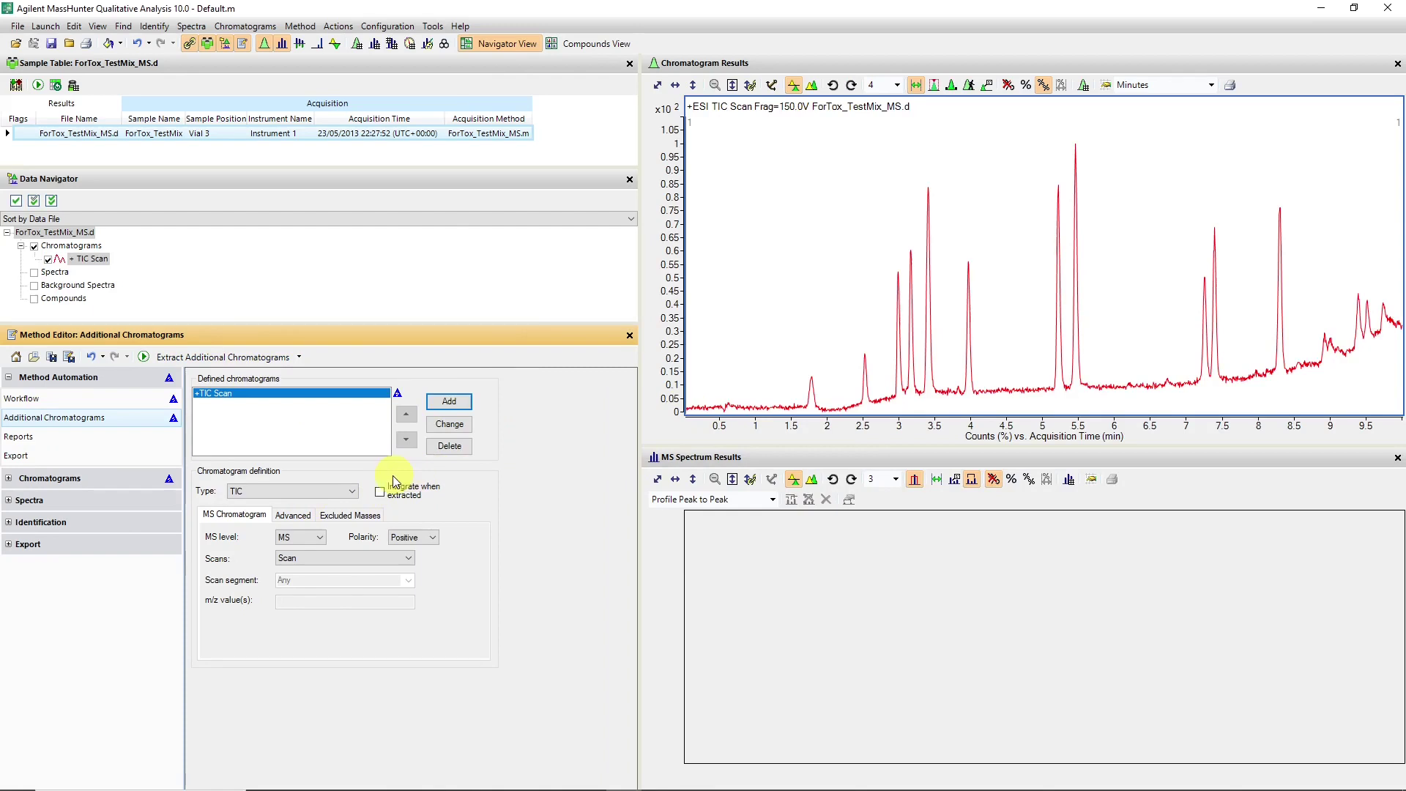
{"action": "left_click", "coordinate": [380, 495]}
Step: Add a BPC chromatogram definition and delete the +TIC Scan definition
{"action": "left_click", "coordinate": [352, 490]}
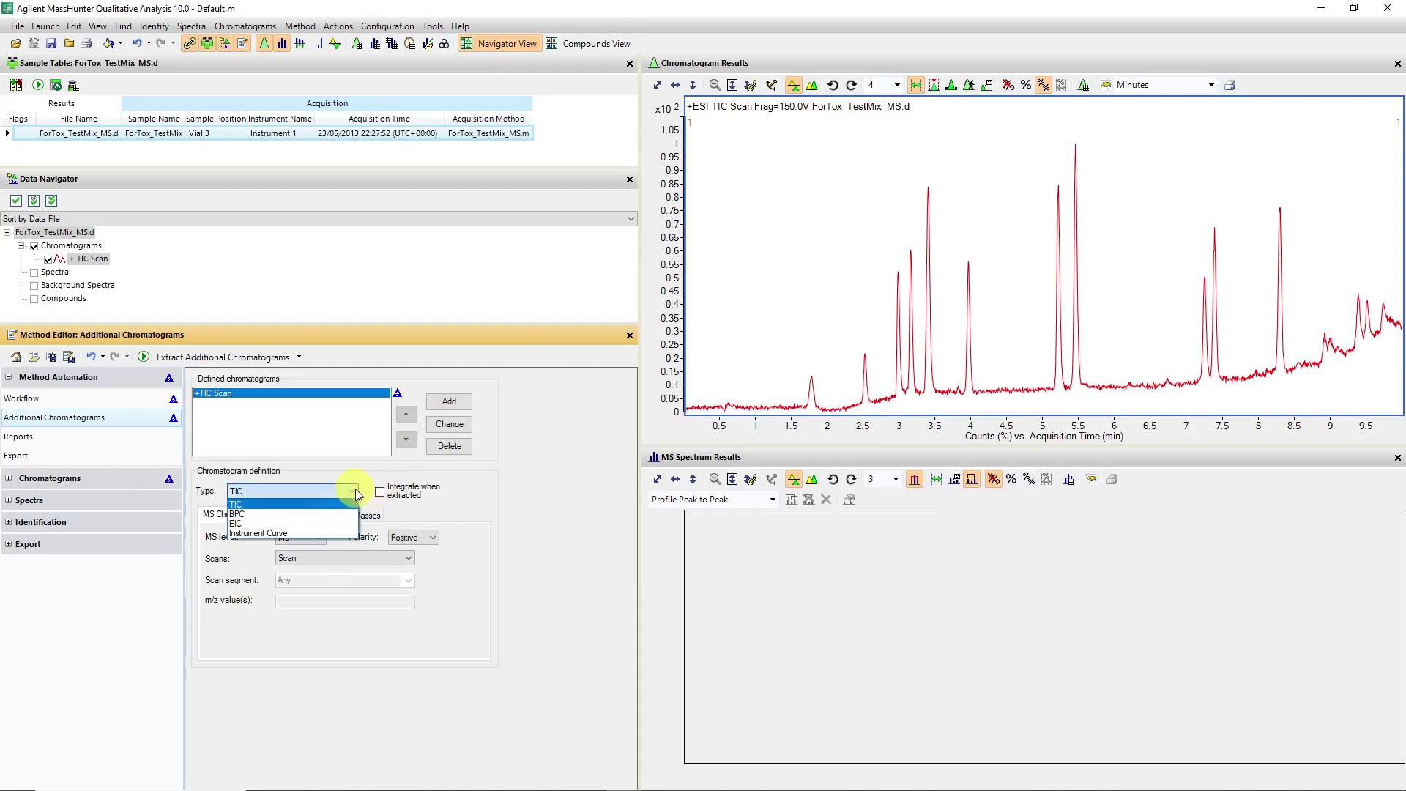
{"action": "left_click", "coordinate": [289, 515]}
{"action": "left_click", "coordinate": [448, 402]}
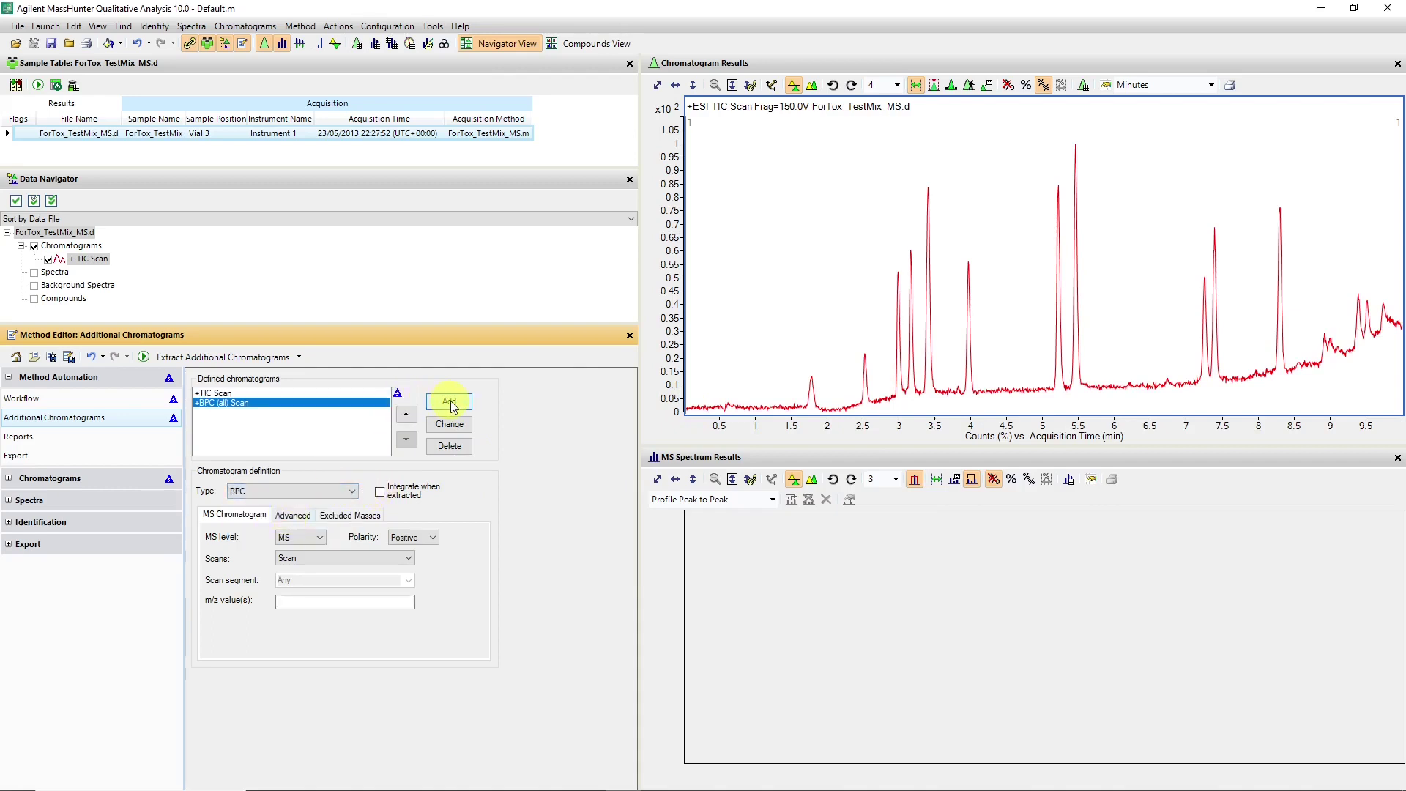
{"action": "left_click", "coordinate": [293, 393]}
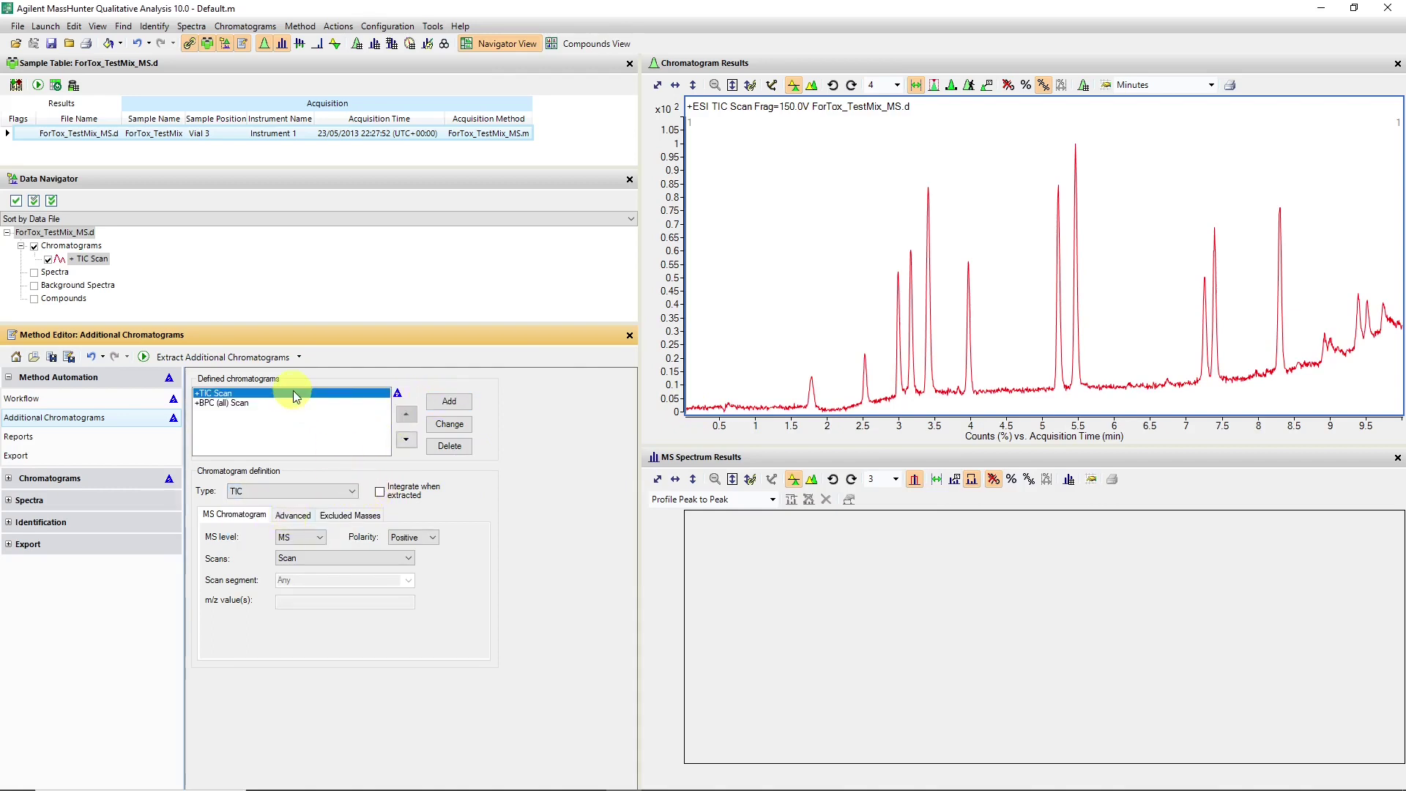
{"action": "left_click", "coordinate": [449, 446]}
Step: Add an EIC definition for m/z 285.0780 and extract the additional chromatograms
{"action": "left_click", "coordinate": [315, 490]}
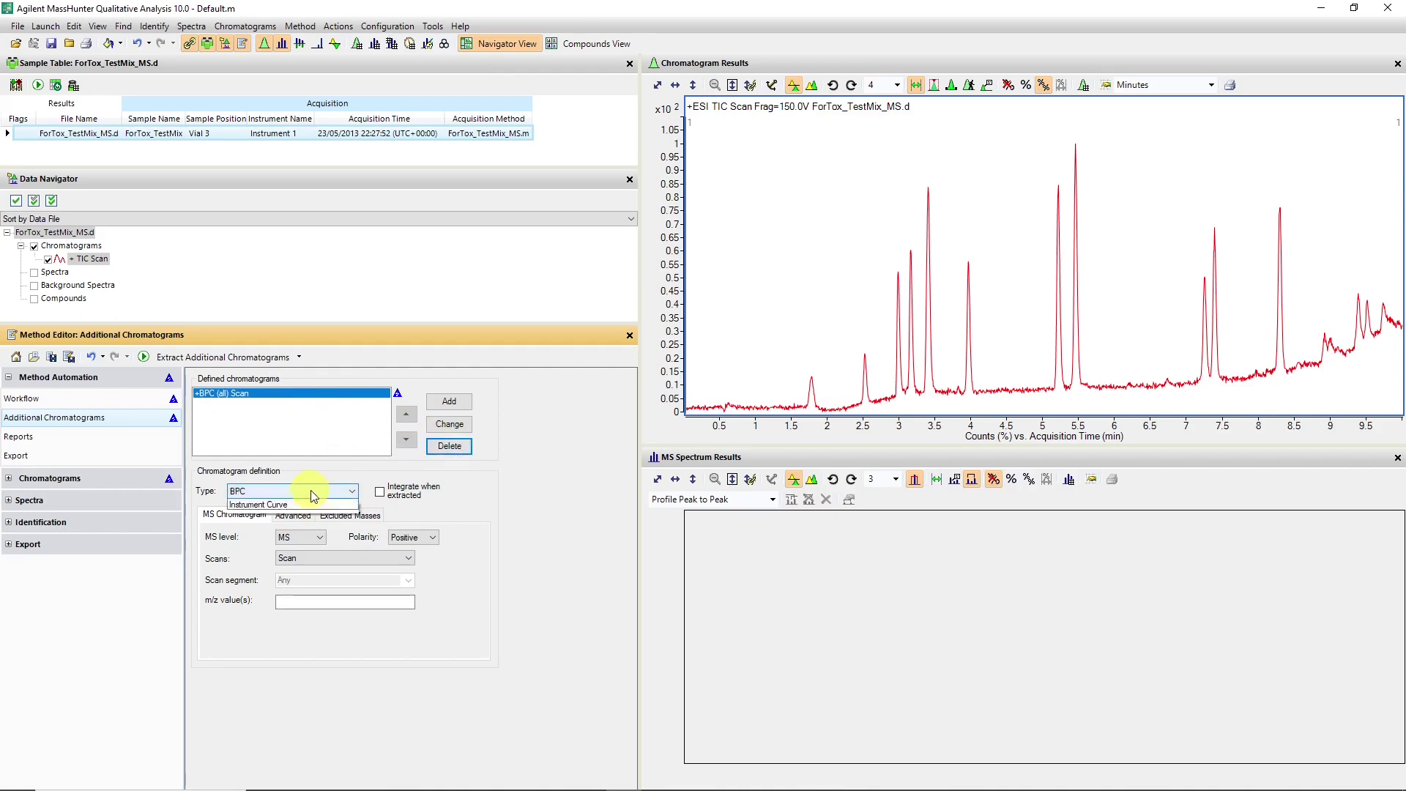
{"action": "left_click", "coordinate": [275, 523]}
{"action": "left_click", "coordinate": [307, 601]}
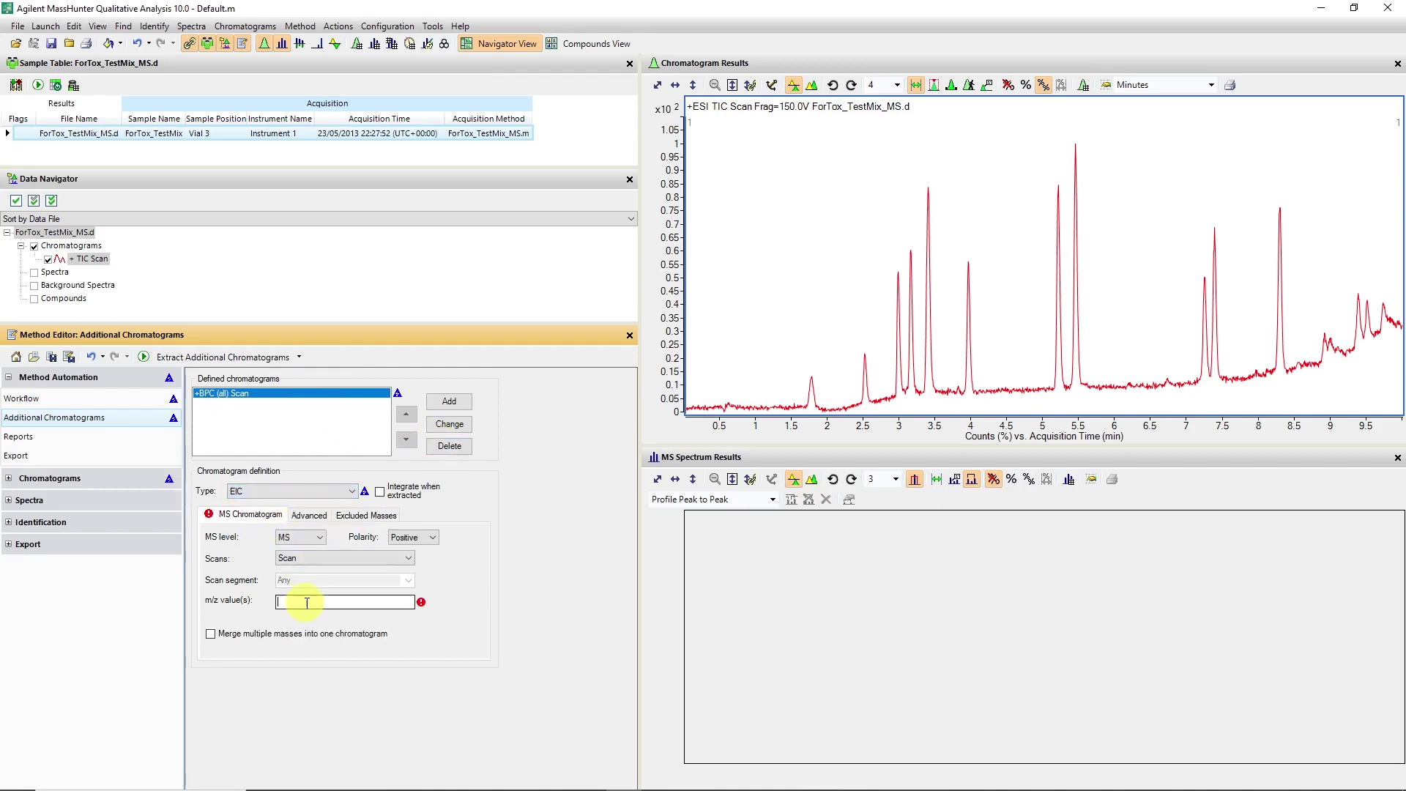
{"action": "type", "text": "285.078"}
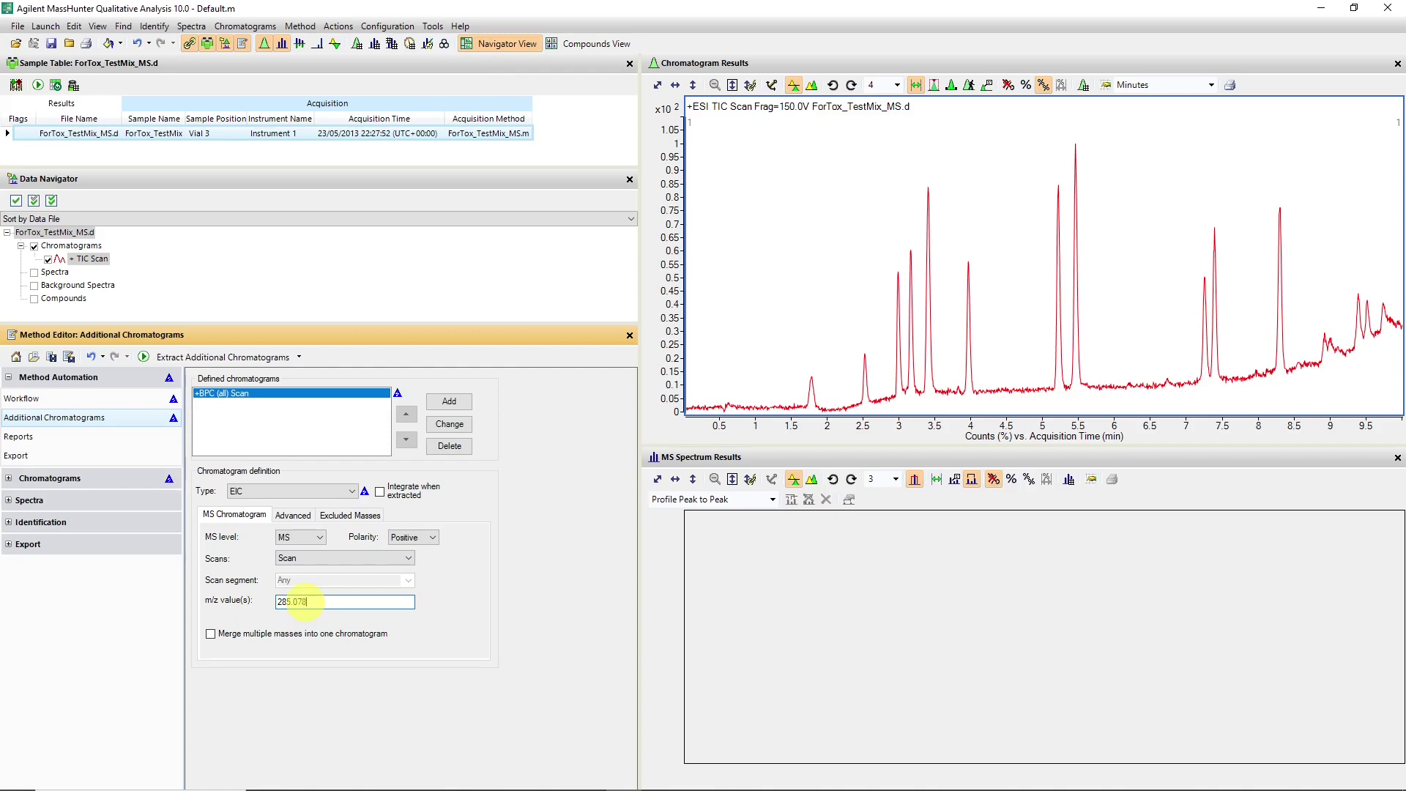
{"action": "type", "text": "0"}
{"action": "left_click", "coordinate": [449, 401]}
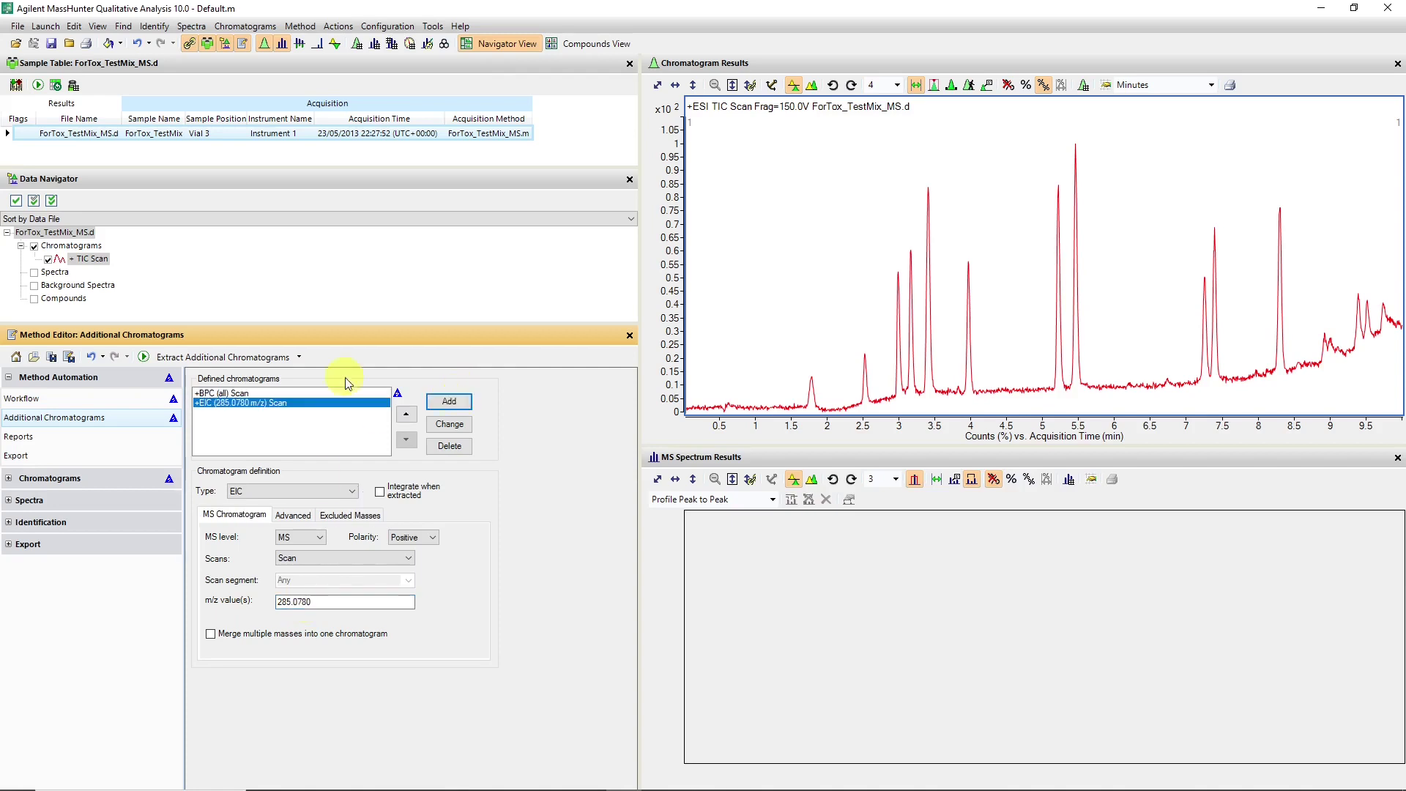
{"action": "left_click", "coordinate": [237, 359]}
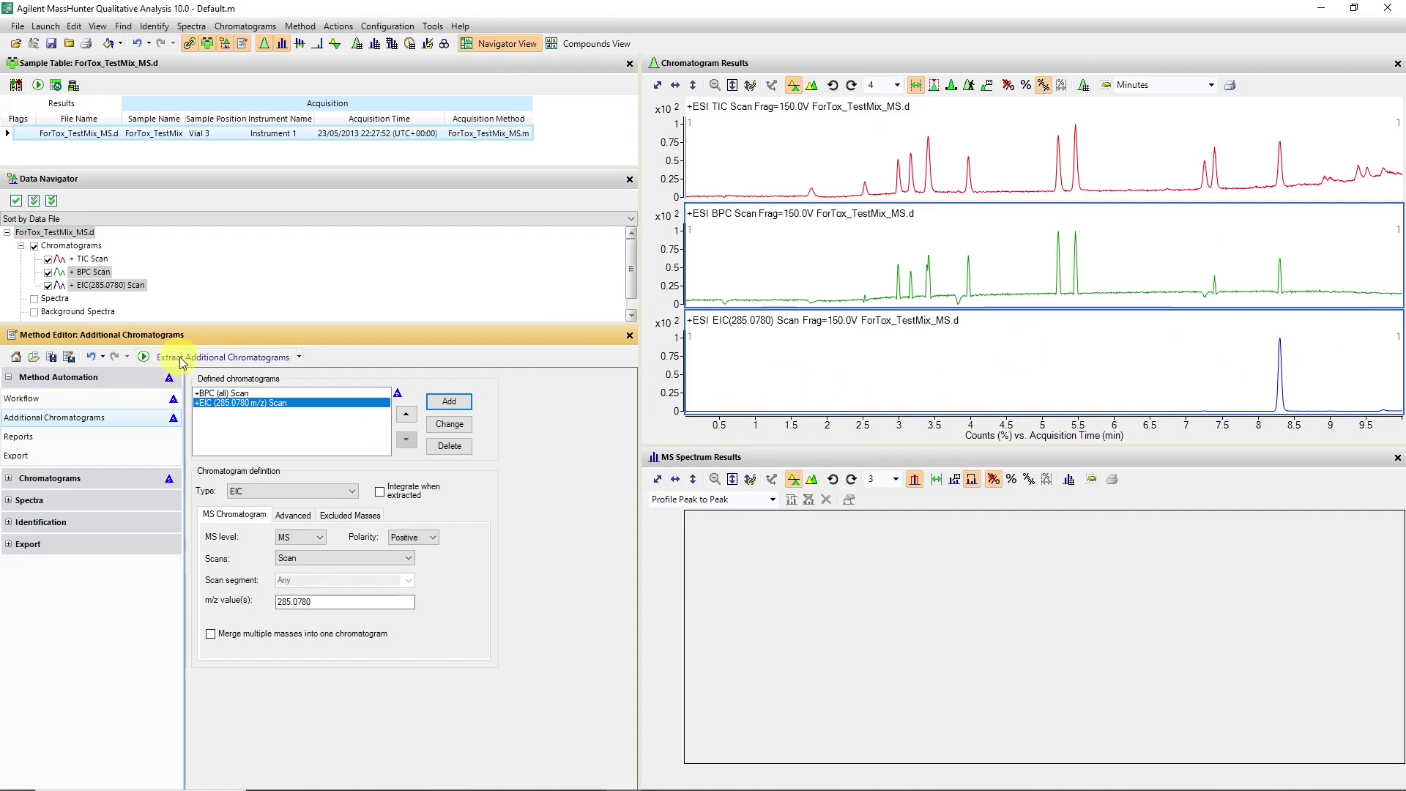
Step: Re-extract the chromatograms, hide the duplicate BPC and EIC Scan traces, and show only EIC(285.0780)
{"action": "left_click", "coordinate": [143, 357]}
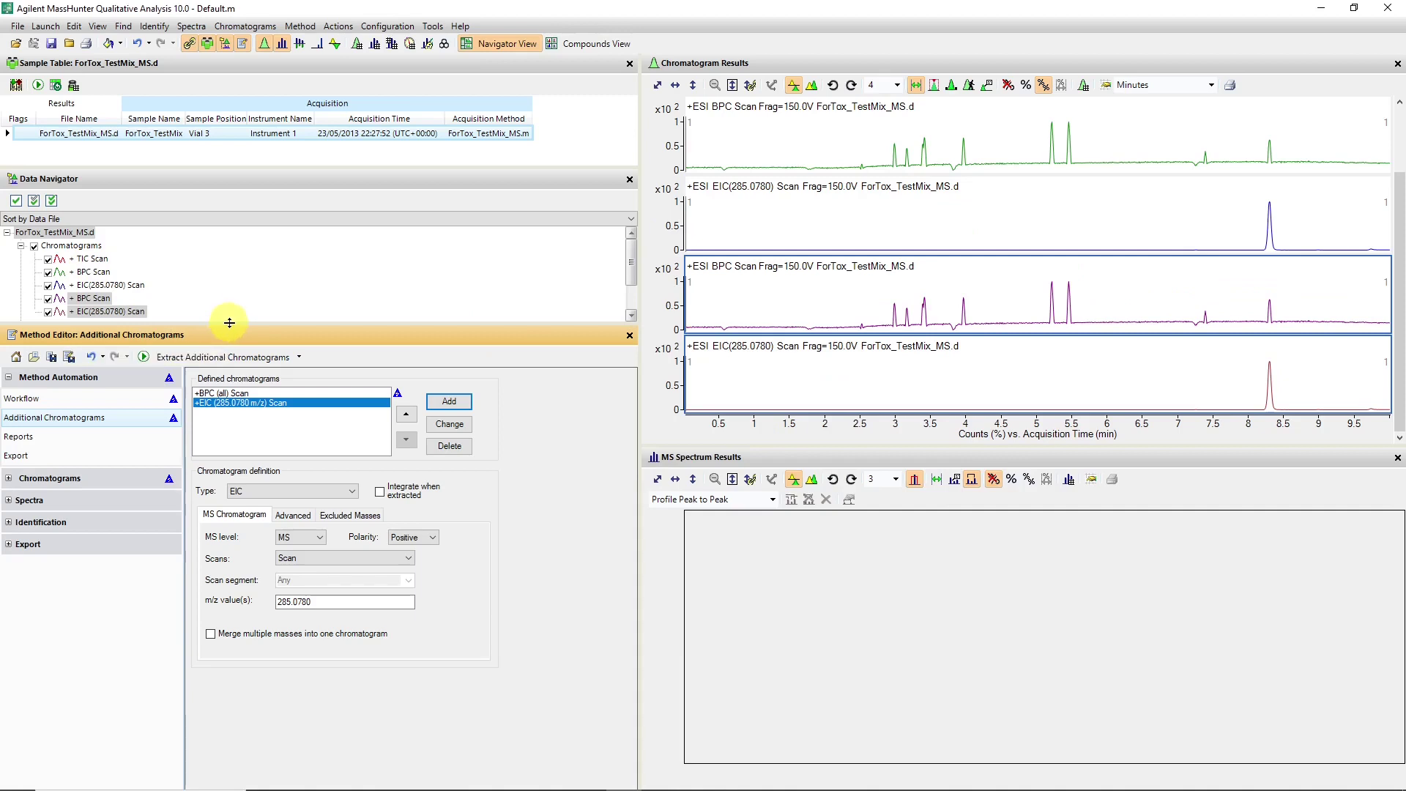
{"action": "left_click_drag", "start_coordinate": [229, 326], "coordinate": [226, 470]}
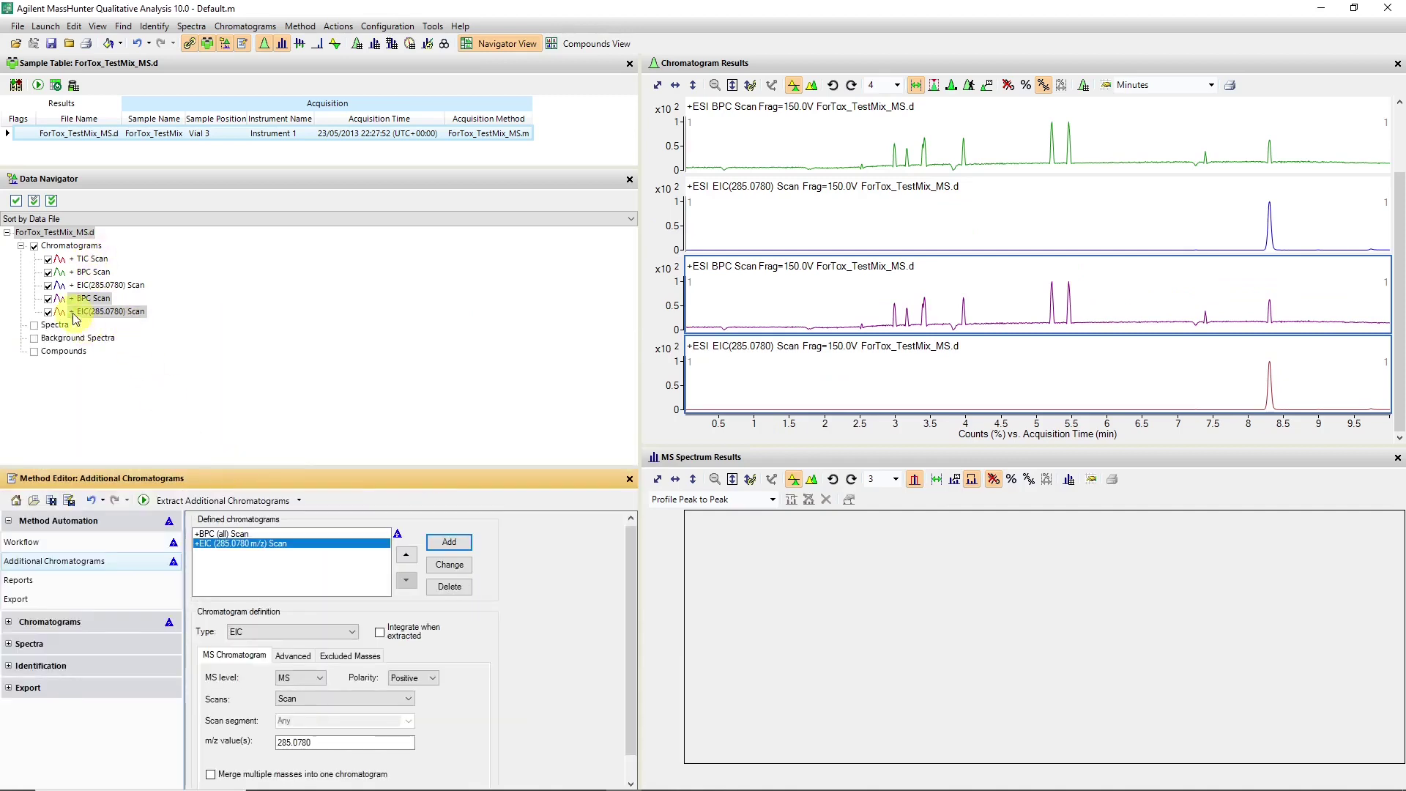
{"action": "left_click", "coordinate": [48, 299]}
{"action": "left_click", "coordinate": [48, 312]}
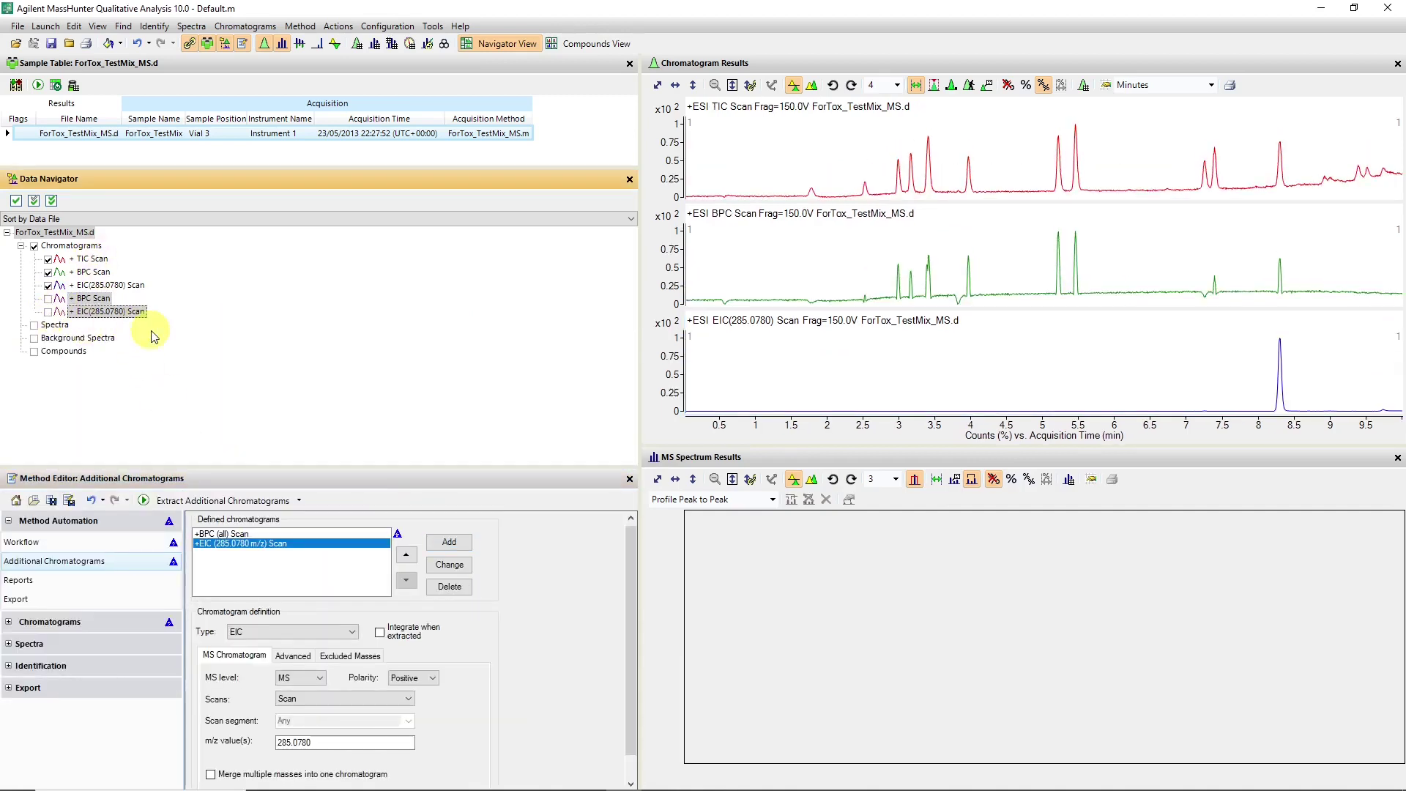
{"action": "left_click", "coordinate": [80, 284]}
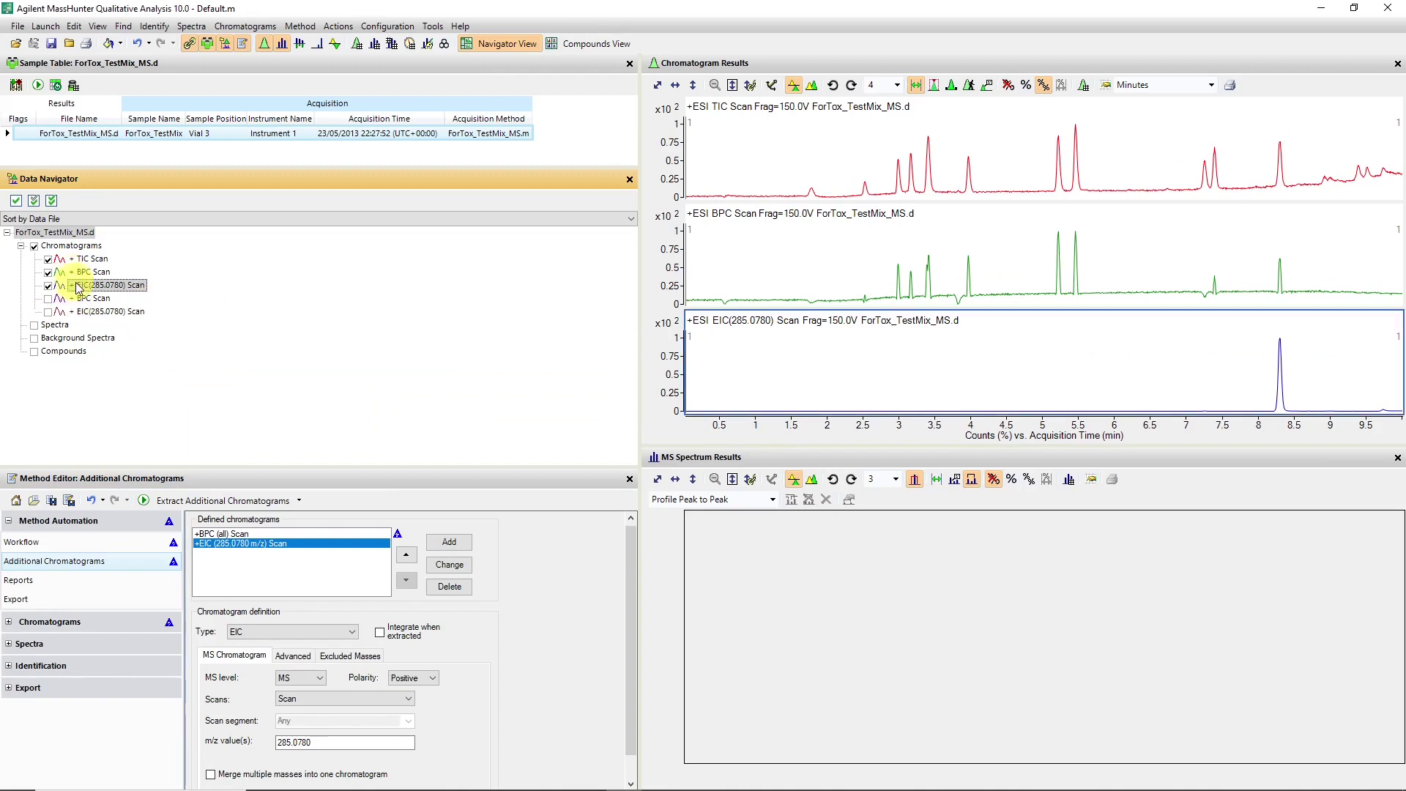
{"action": "left_click", "coordinate": [35, 202]}
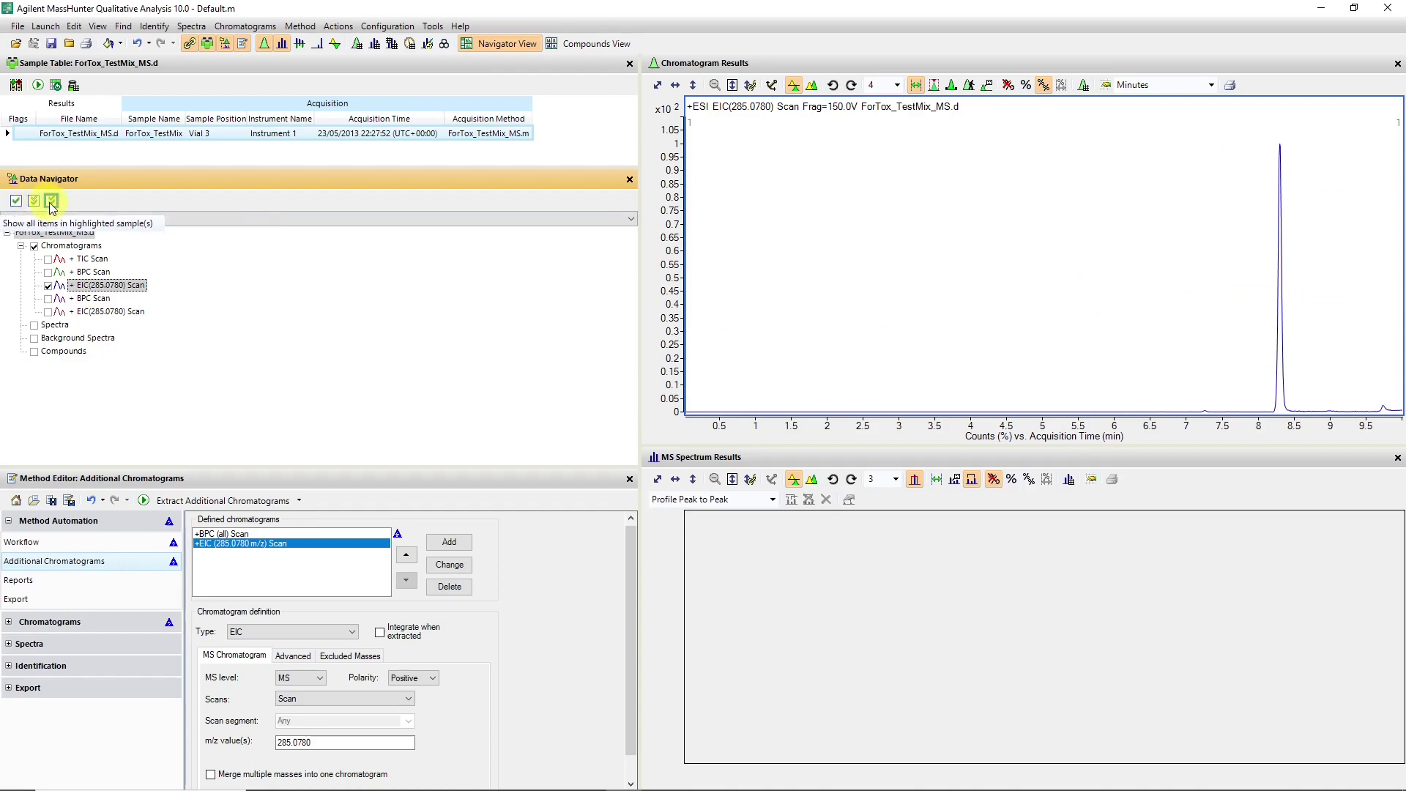
Step: Restore all of the sample's chromatograms, then untick the duplicate BPC and EIC Scan traces
{"action": "left_click", "coordinate": [51, 202]}
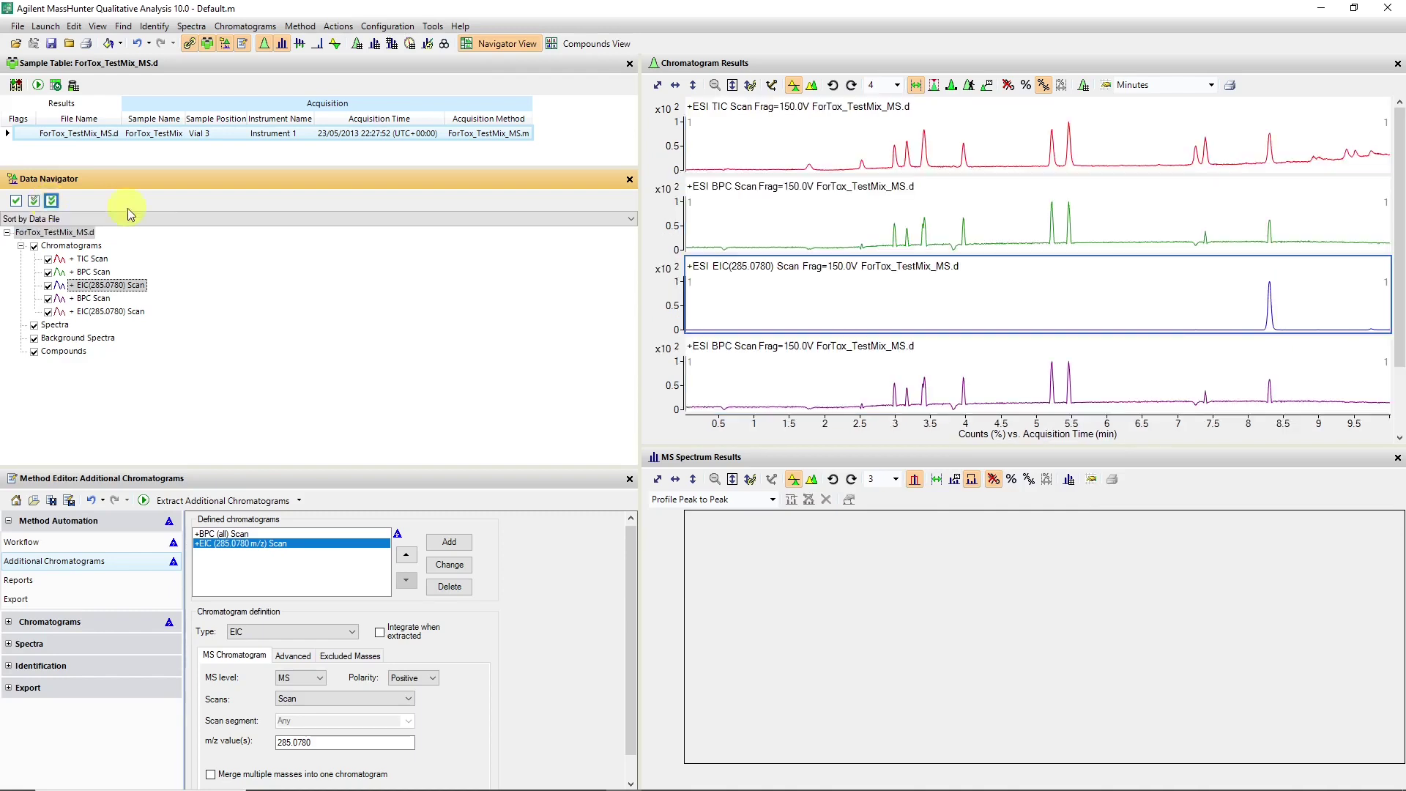
{"action": "left_click", "coordinate": [72, 245]}
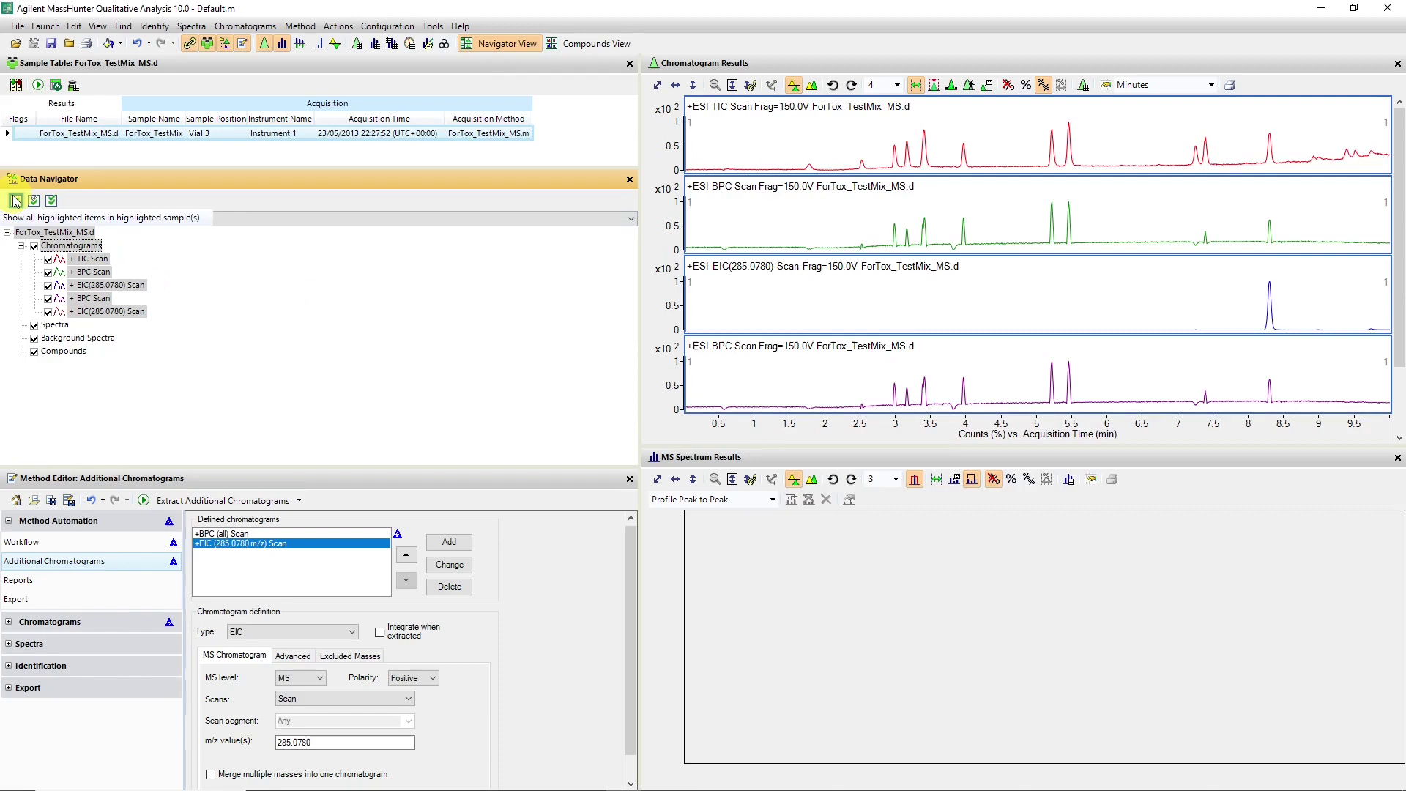
{"action": "left_click", "coordinate": [47, 311]}
{"action": "left_click", "coordinate": [47, 298]}
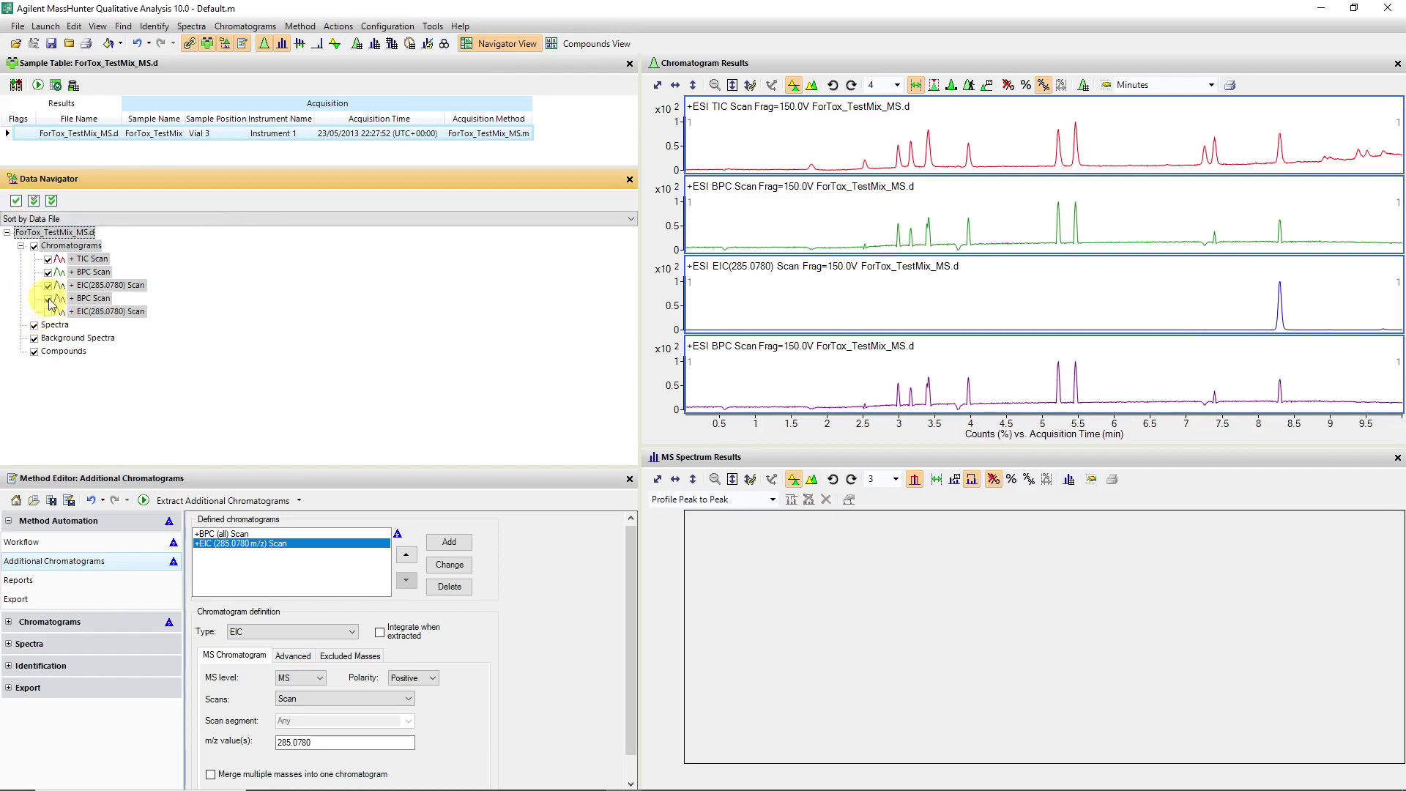